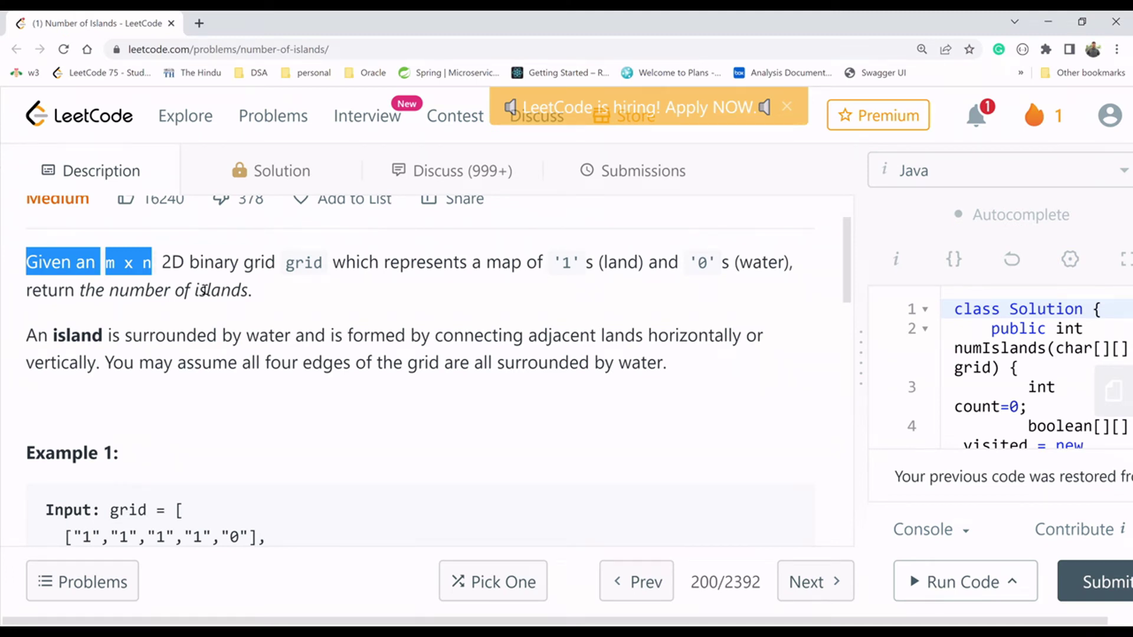
# Step: Highlight the key phrases: 2D binary grid, '1' land, '0' water, count islands, adjacency
pyautogui.moveTo(162, 263); pyautogui.dragTo(271, 280)
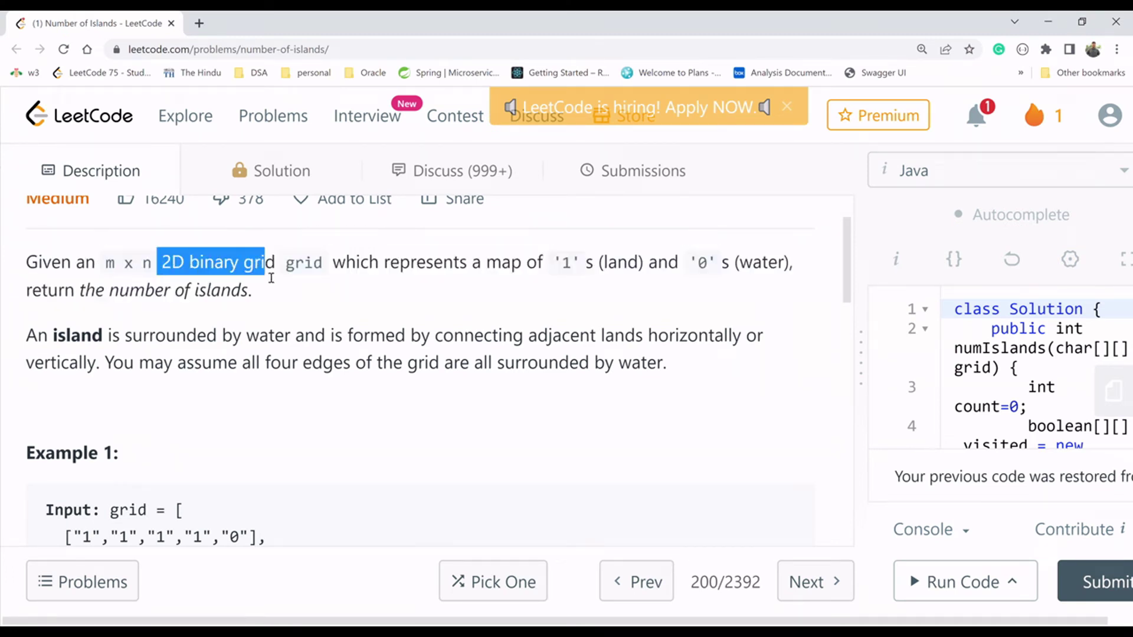
pyautogui.doubleClick(305, 263)
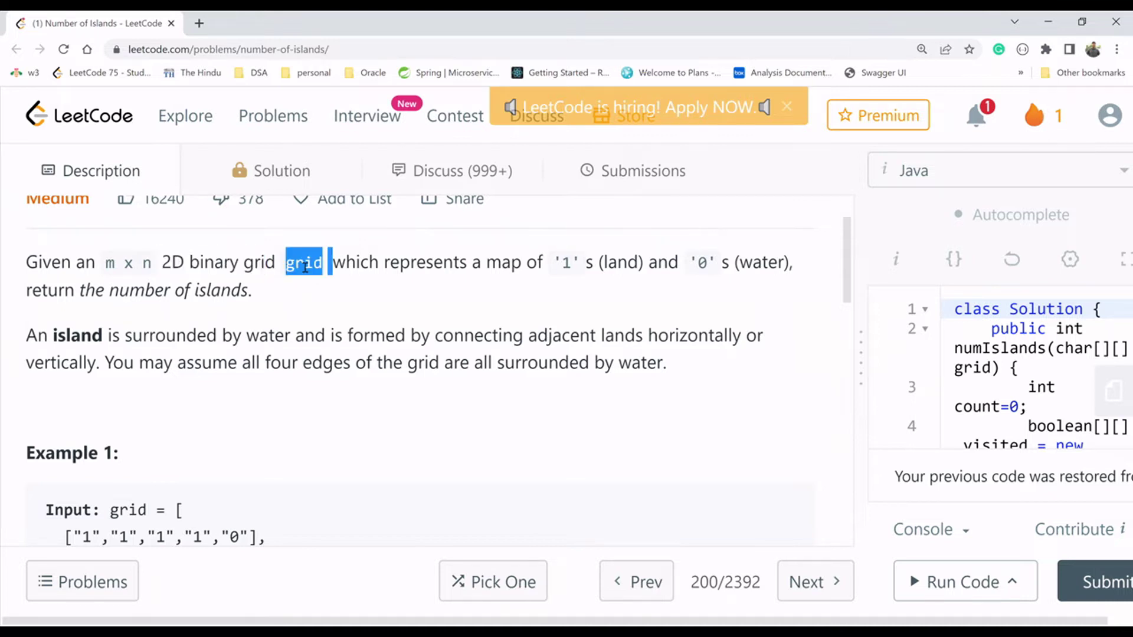
pyautogui.click(382, 294)
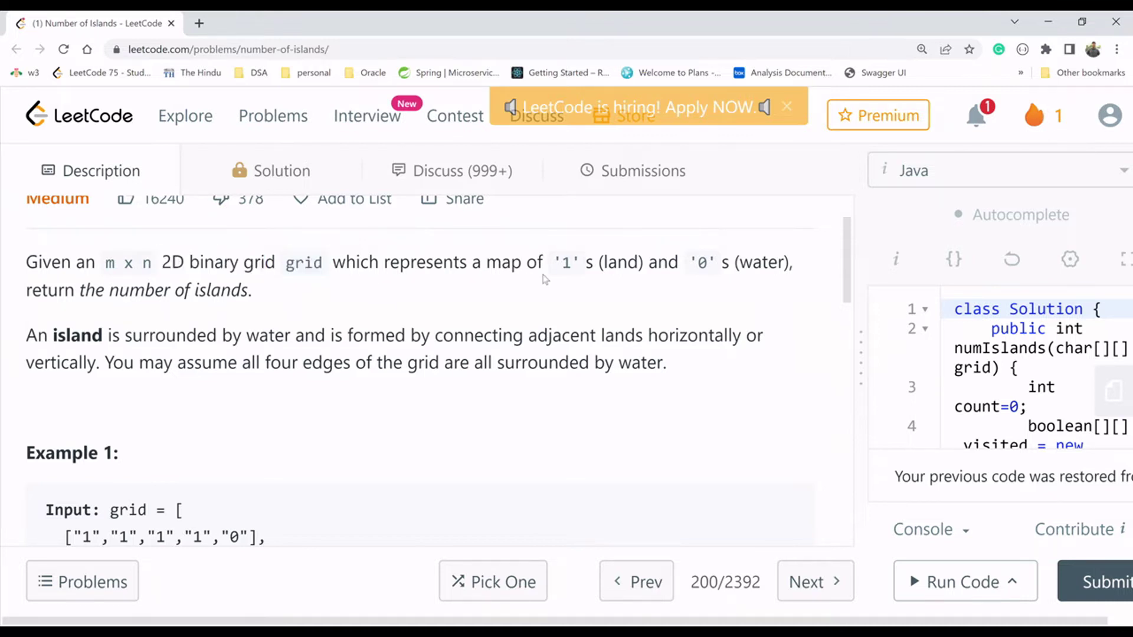
pyautogui.moveTo(554, 264); pyautogui.dragTo(596, 272)
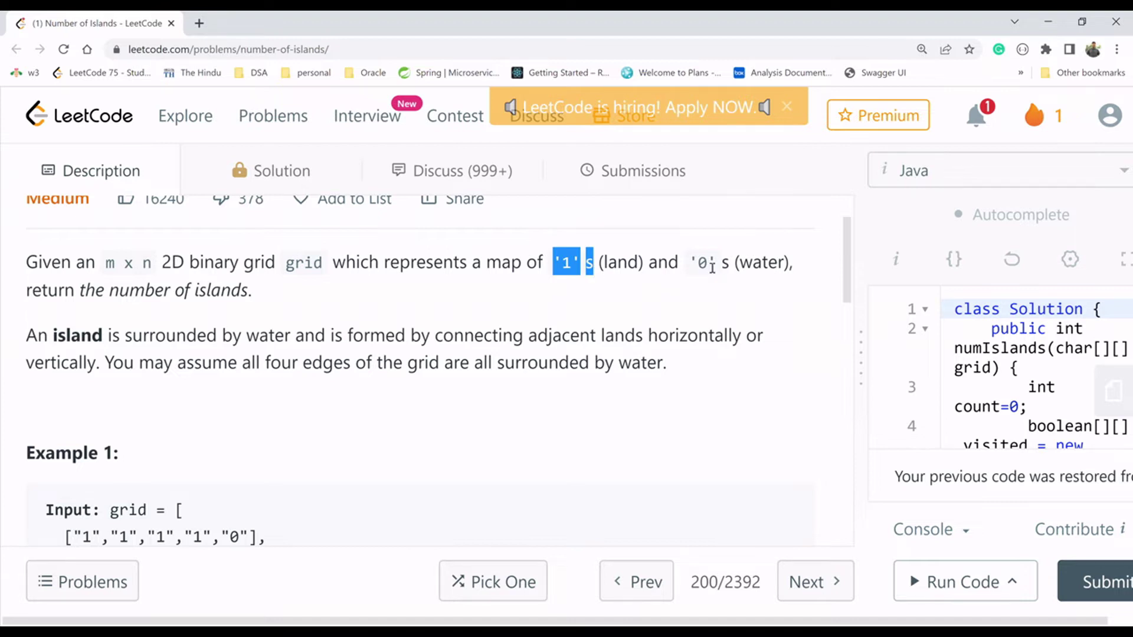
pyautogui.doubleClick(702, 263)
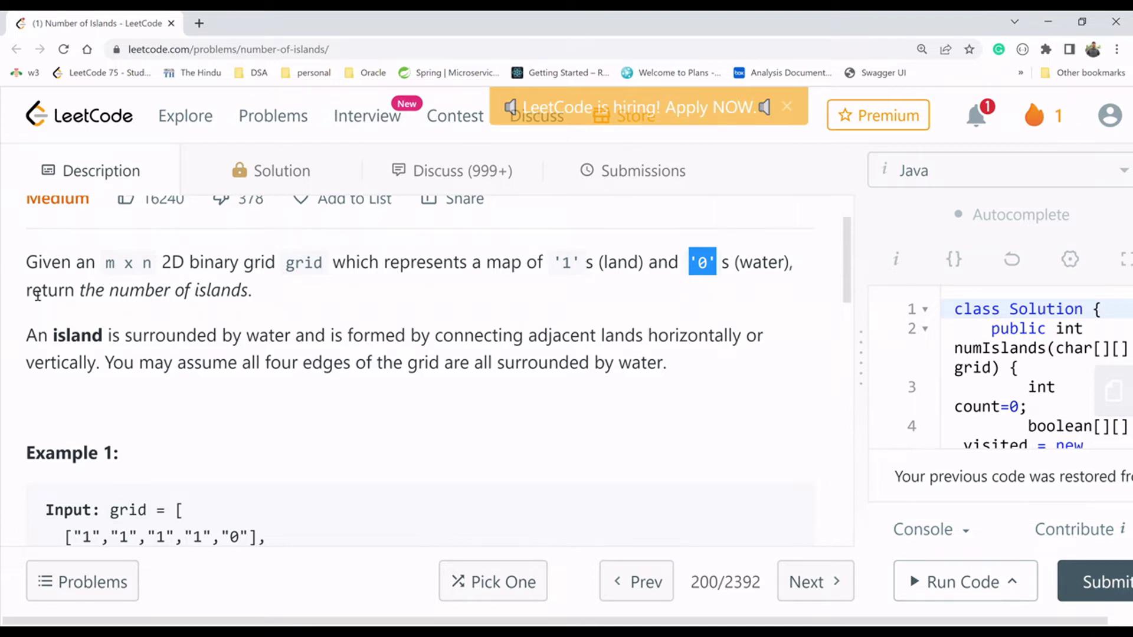
pyautogui.moveTo(34, 292); pyautogui.dragTo(269, 295)
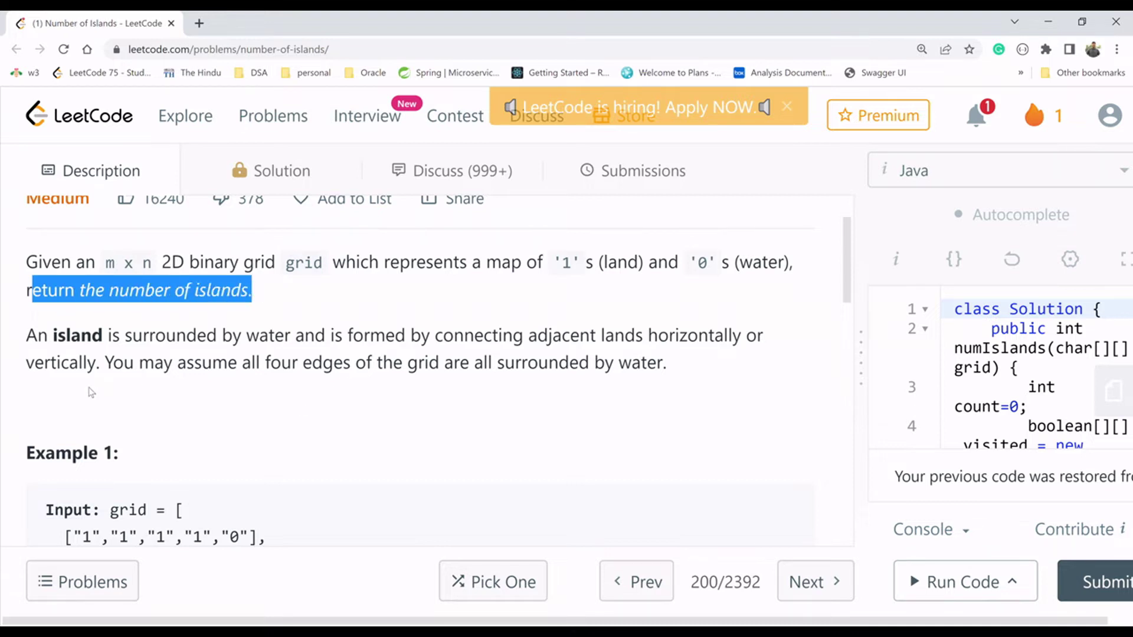
pyautogui.moveTo(297, 341); pyautogui.dragTo(748, 341)
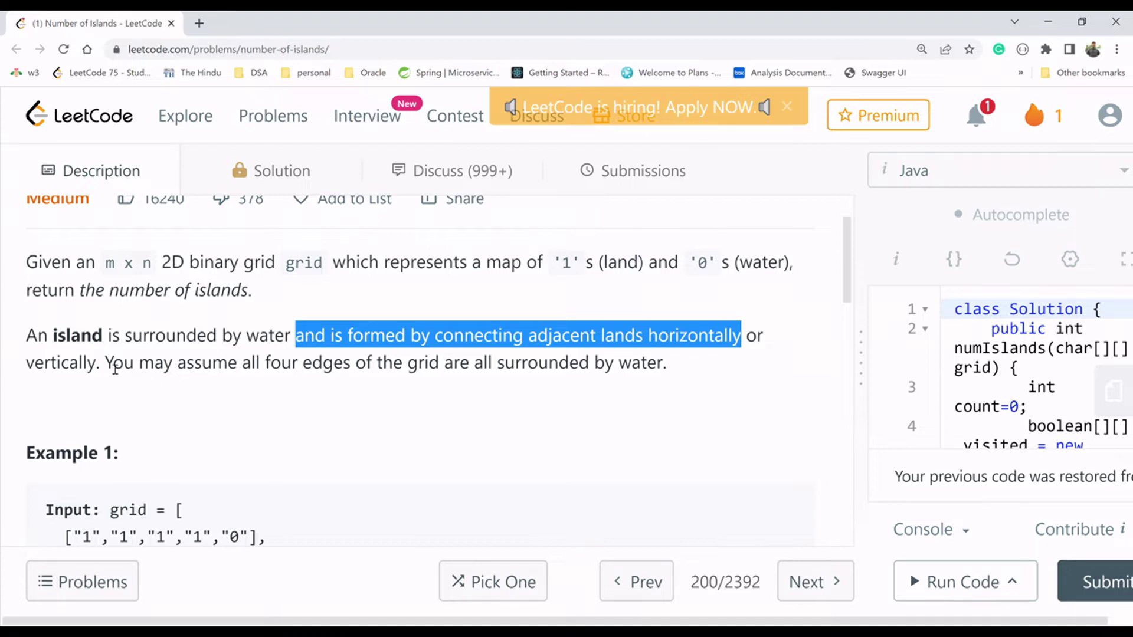
pyautogui.scroll(-3, 387, 418)
pyautogui.scroll(-2, 387, 418)
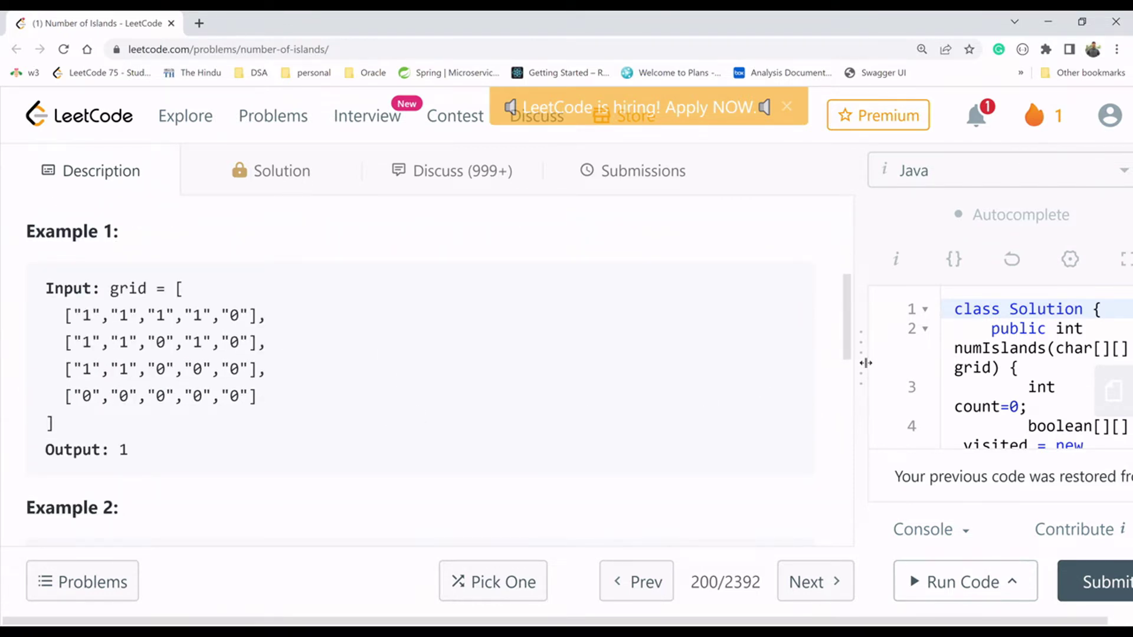
# Step: Widen the code editor, zoom the page out, and highlight Example 1's whole input grid
pyautogui.moveTo(920, 359); pyautogui.dragTo(742, 361)
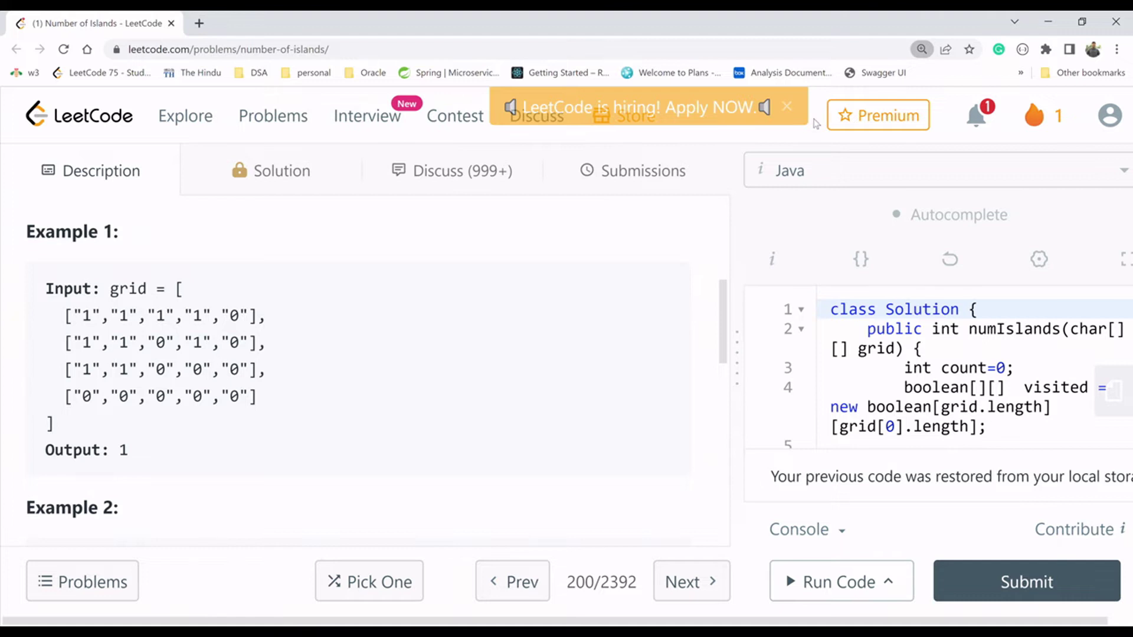
pyautogui.hotkey('ctrl', '-')
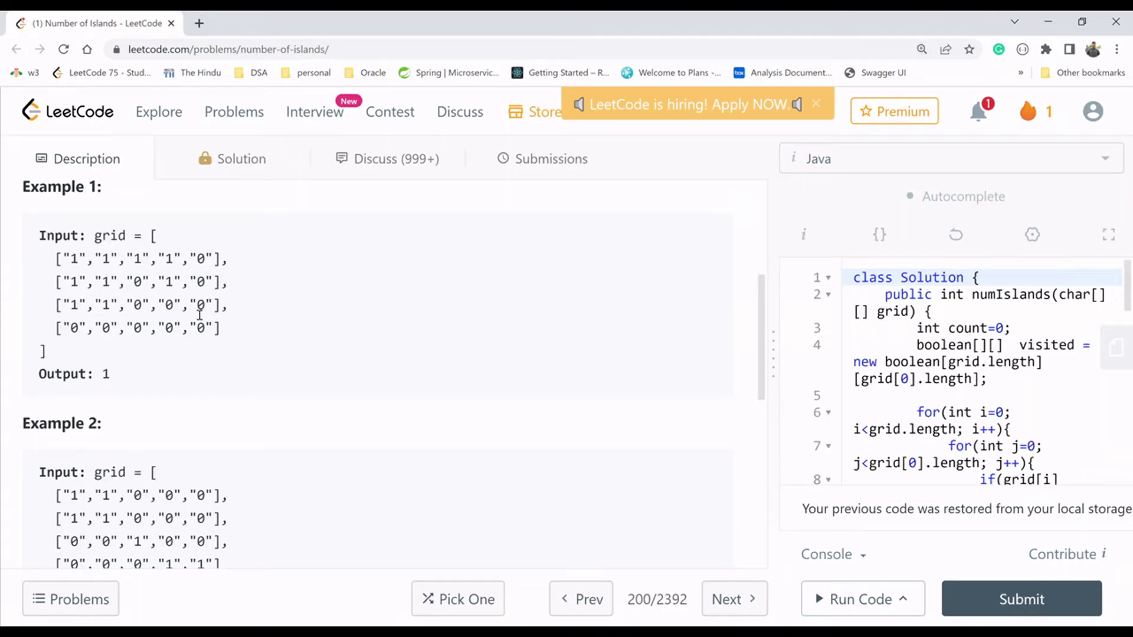
pyautogui.moveTo(95, 236); pyautogui.dragTo(54, 349)
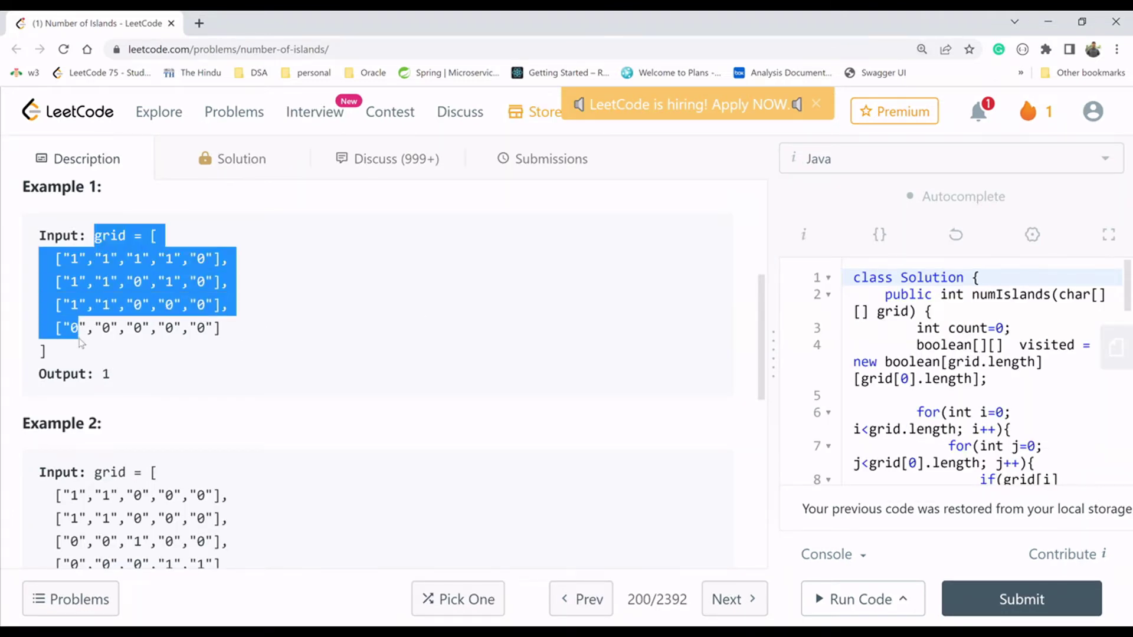
pyautogui.click(151, 370)
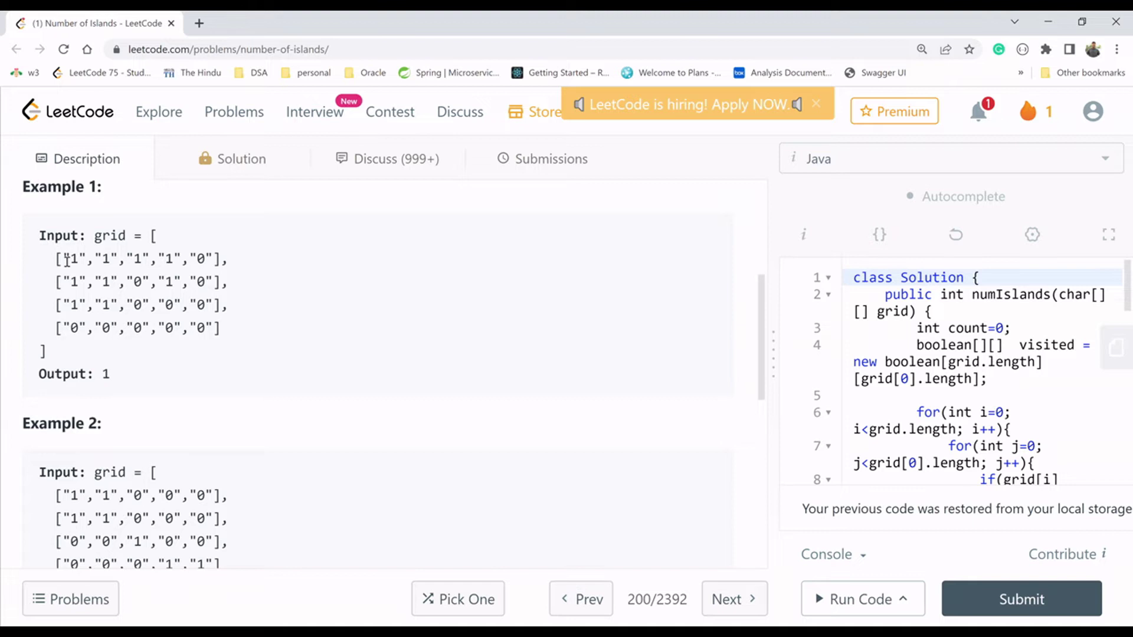
# Step: Trace Example 1's connected land in rows one to three, a water cell, and output 1
pyautogui.moveTo(64, 258); pyautogui.dragTo(178, 258)
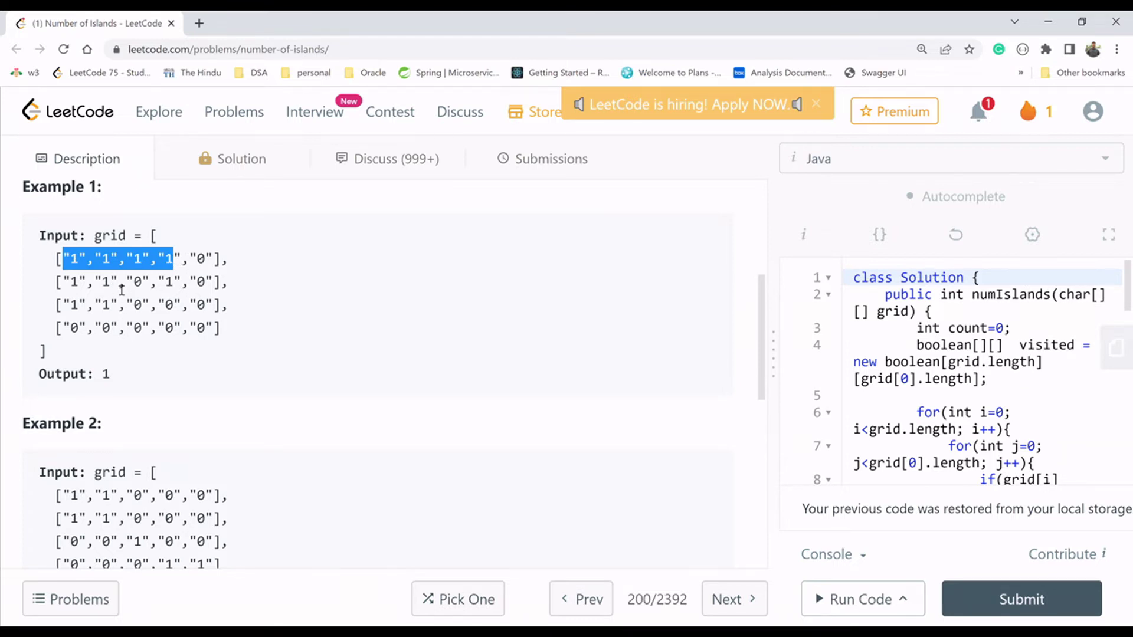
pyautogui.moveTo(119, 281); pyautogui.dragTo(71, 283)
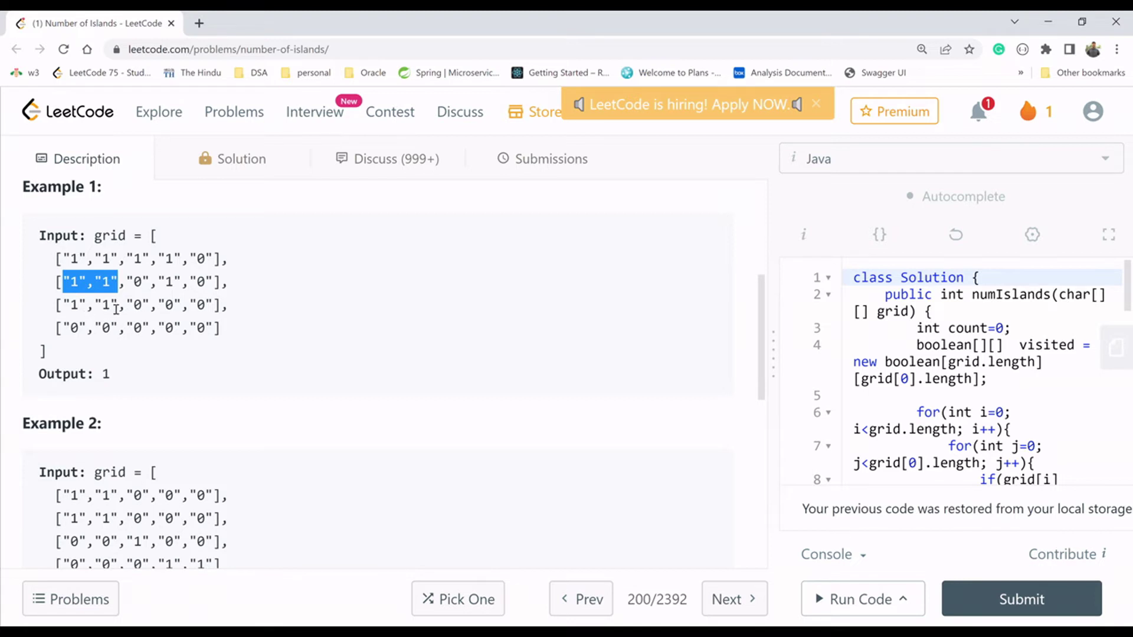
pyautogui.moveTo(114, 304); pyautogui.dragTo(71, 264)
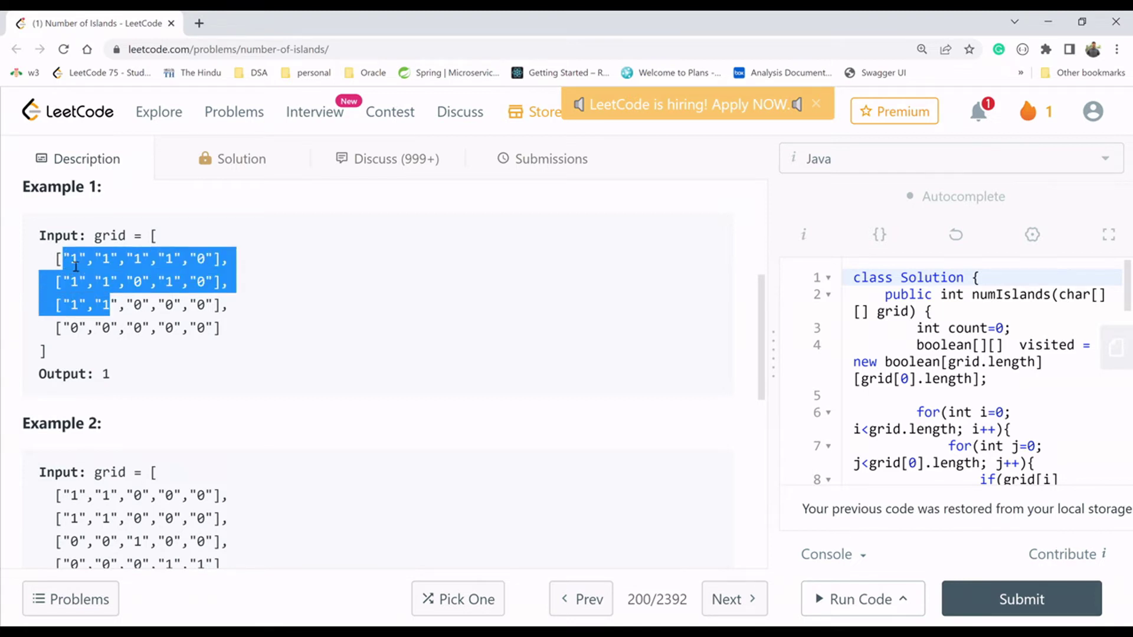
pyautogui.click(109, 276)
pyautogui.doubleClick(137, 281)
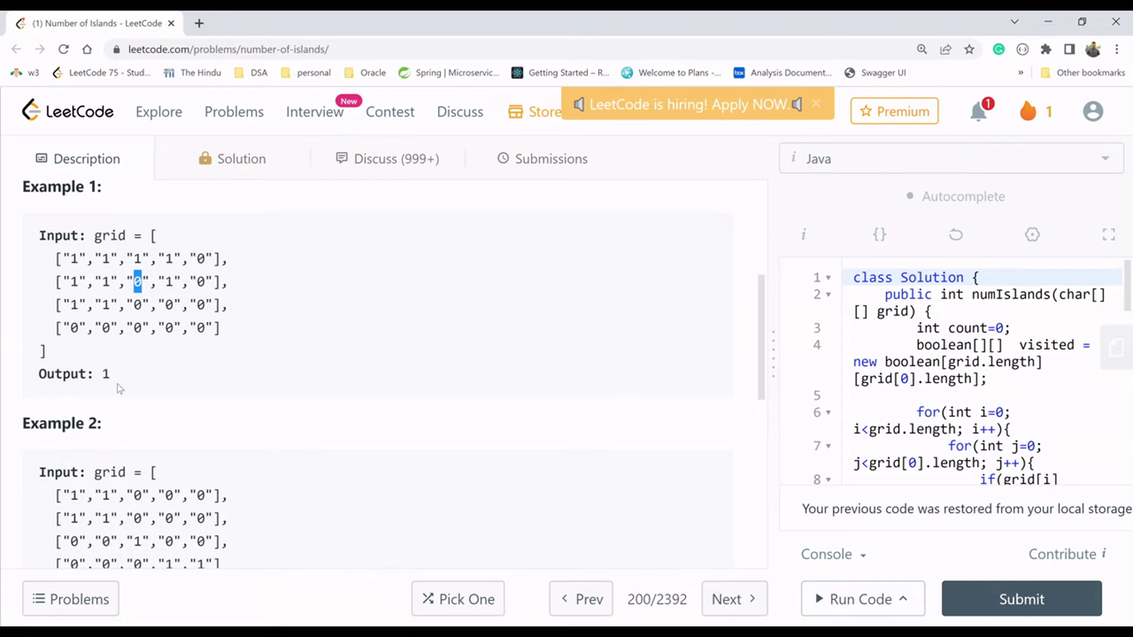
pyautogui.moveTo(120, 387); pyautogui.dragTo(38, 386)
pyautogui.scroll(-5, 243, 380)
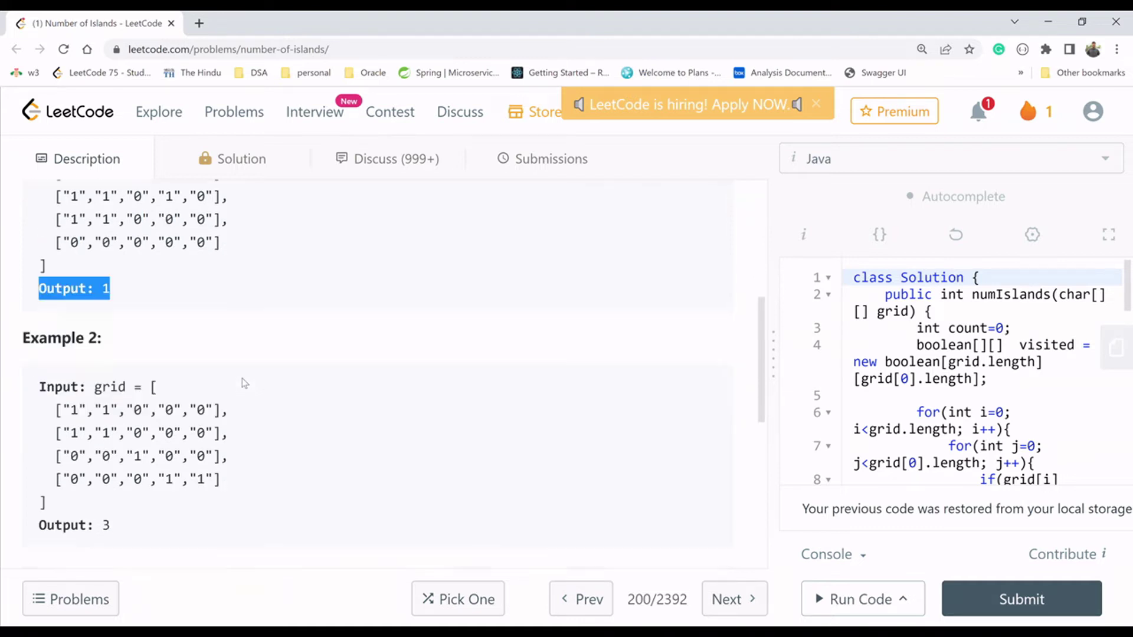
pyautogui.scroll(-4, 243, 381)
pyautogui.scroll(2, 243, 380)
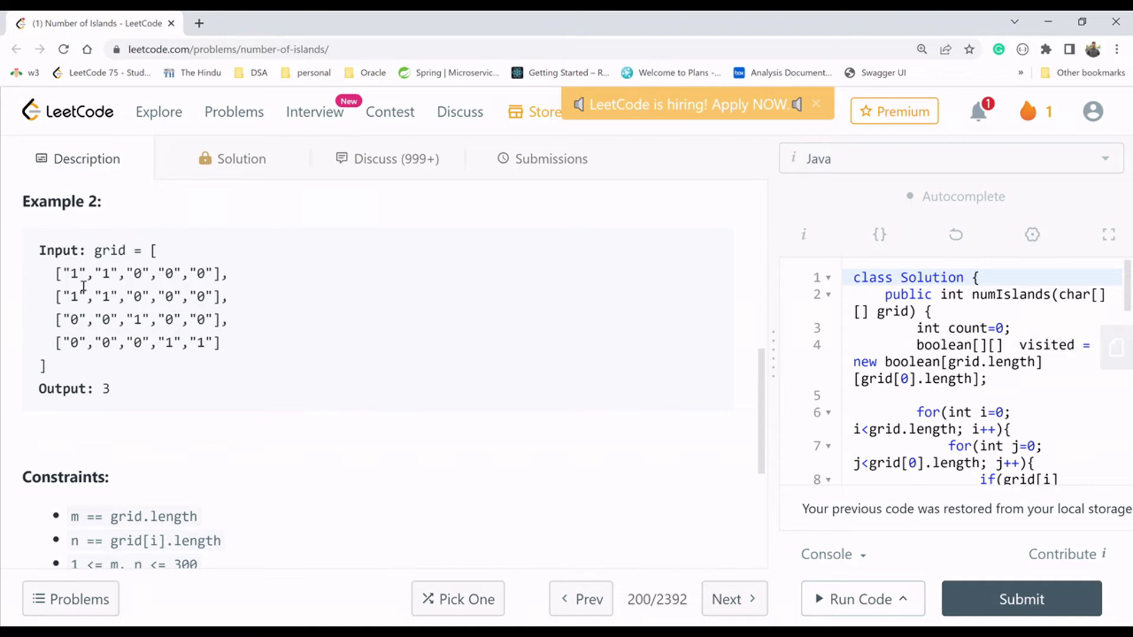
pyautogui.moveTo(72, 275)
pyautogui.mouseDown()
pyautogui.moveTo(106, 275)
pyautogui.moveTo(104, 302)
pyautogui.moveTo(87, 278)
pyautogui.mouseUp()
pyautogui.click(97, 290)
pyautogui.scroll(3, 320, 459)
pyautogui.scroll(3, 318, 458)
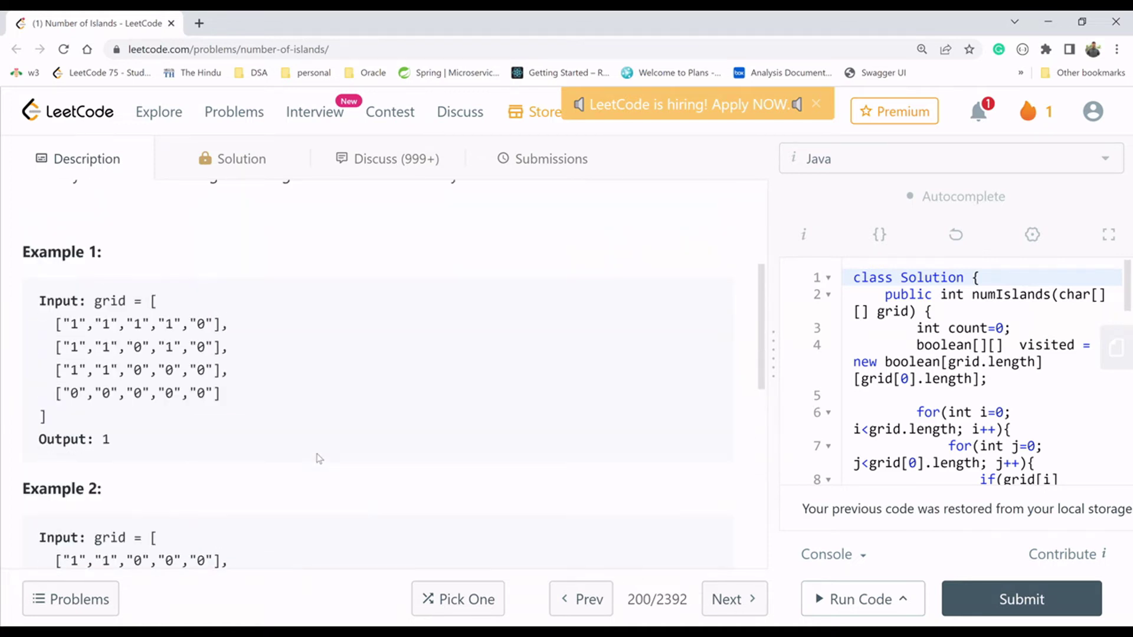
pyautogui.scroll(3, 319, 459)
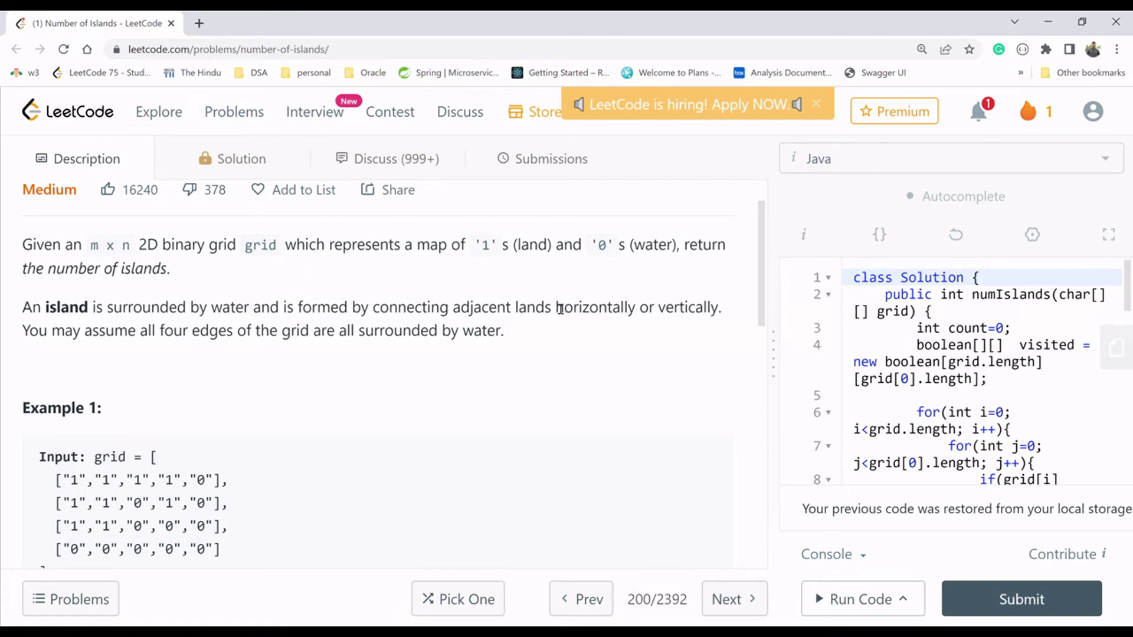
# Step: Stress horizontal/vertical connectivity and mark Example 2's separating water cells in rows 1-3
pyautogui.moveTo(558, 308); pyautogui.dragTo(719, 310)
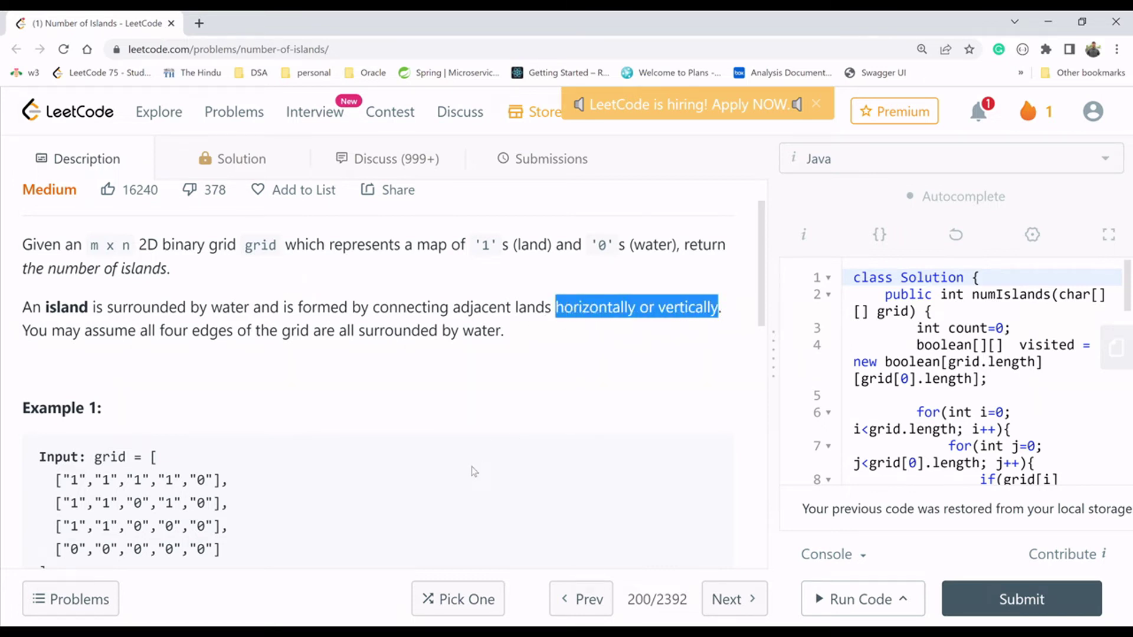
pyautogui.scroll(-3, 471, 471)
pyautogui.scroll(-1, 472, 470)
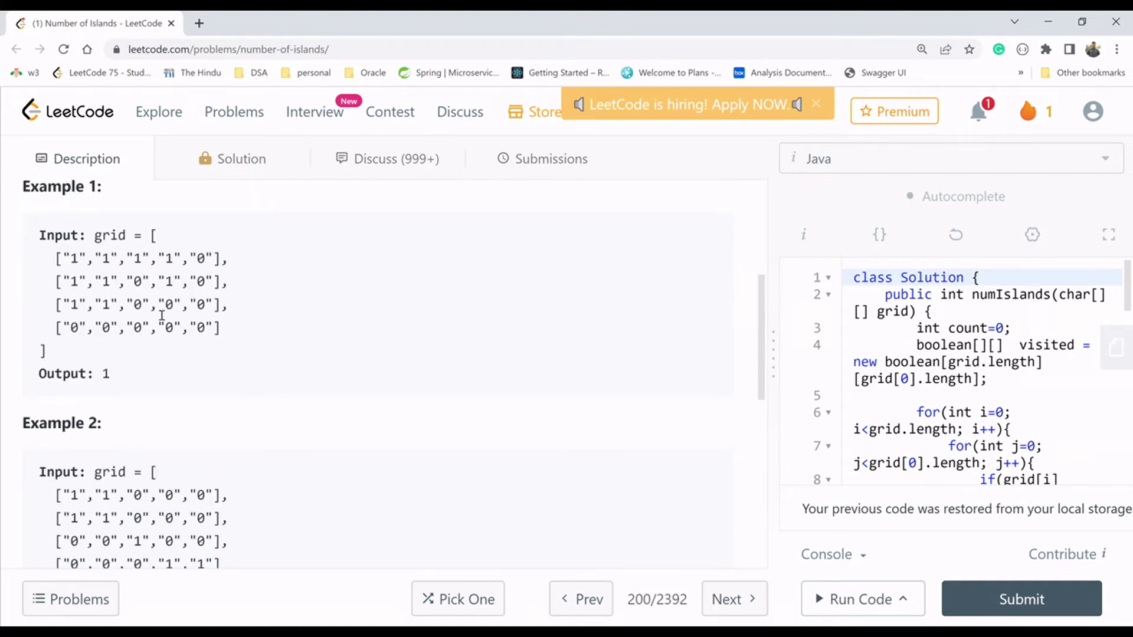
pyautogui.scroll(-2, 137, 538)
pyautogui.scroll(-2, 138, 539)
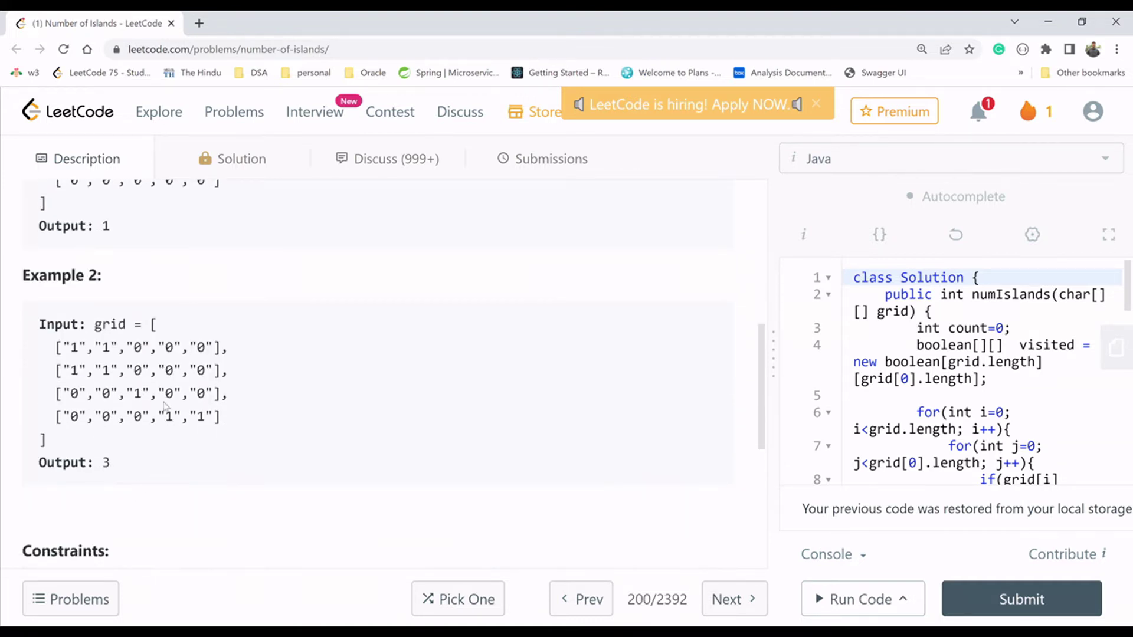
pyautogui.moveTo(166, 393); pyautogui.dragTo(222, 394)
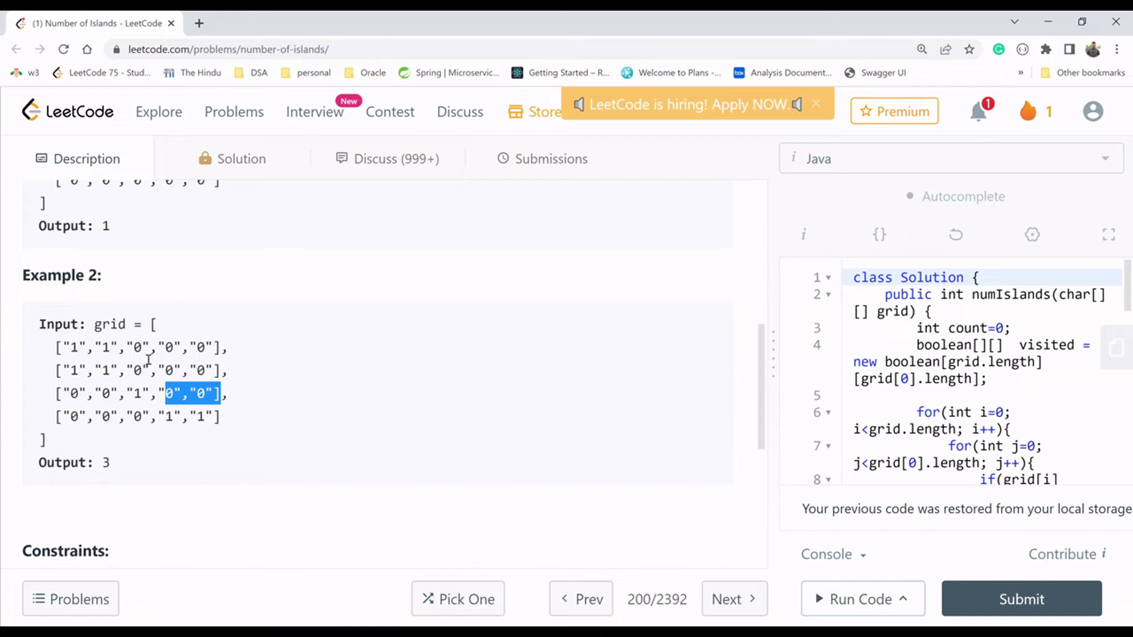
pyautogui.moveTo(144, 347); pyautogui.dragTo(140, 393)
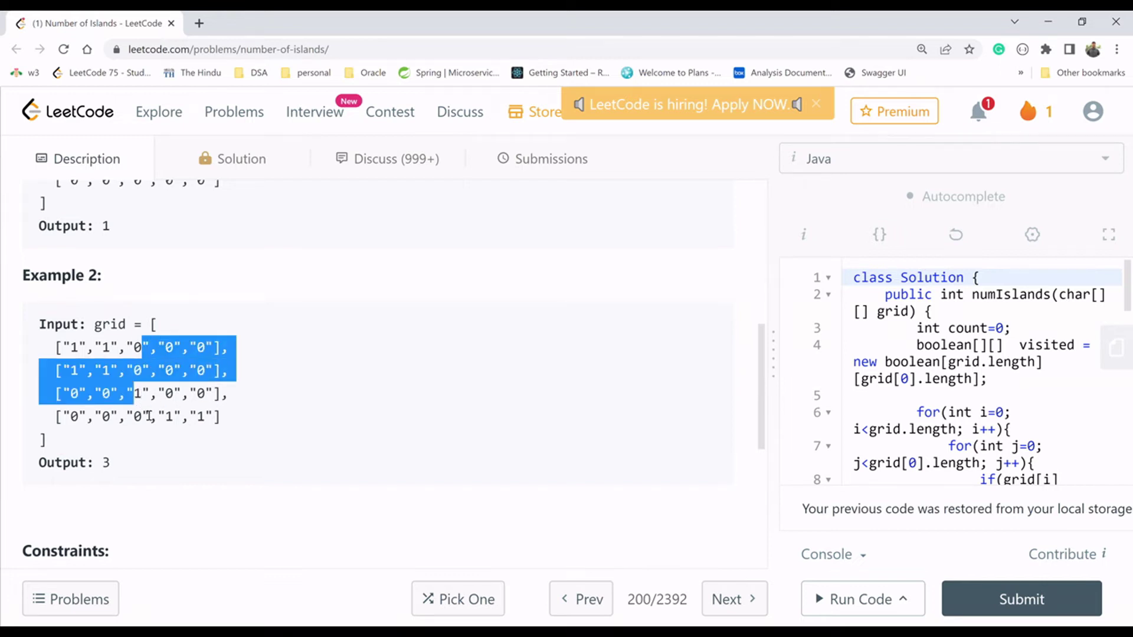
pyautogui.click(140, 394)
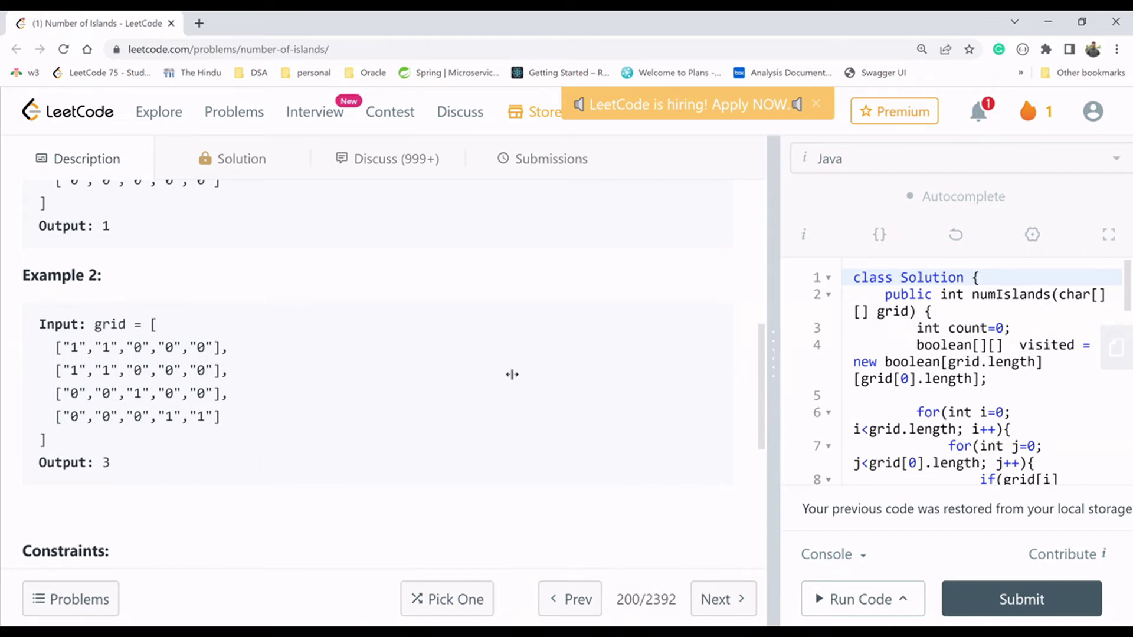
# Step: Collapse the description to give code full width, dismiss the restored-code notice, and enlarge text
pyautogui.moveTo(777, 394); pyautogui.dragTo(365, 410)
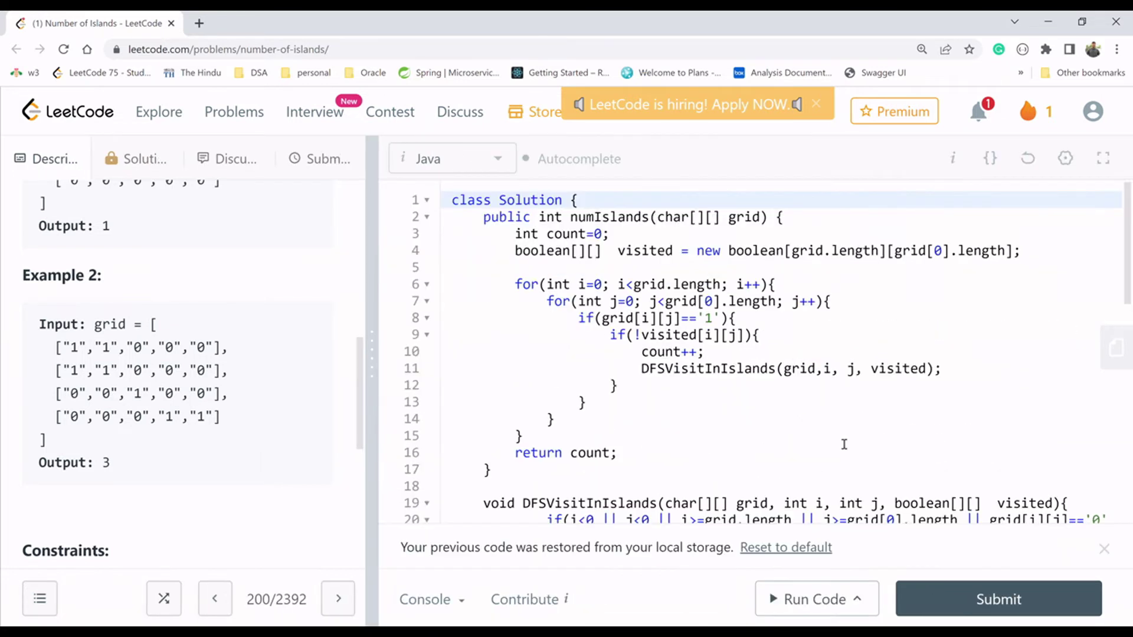
pyautogui.click(1105, 550)
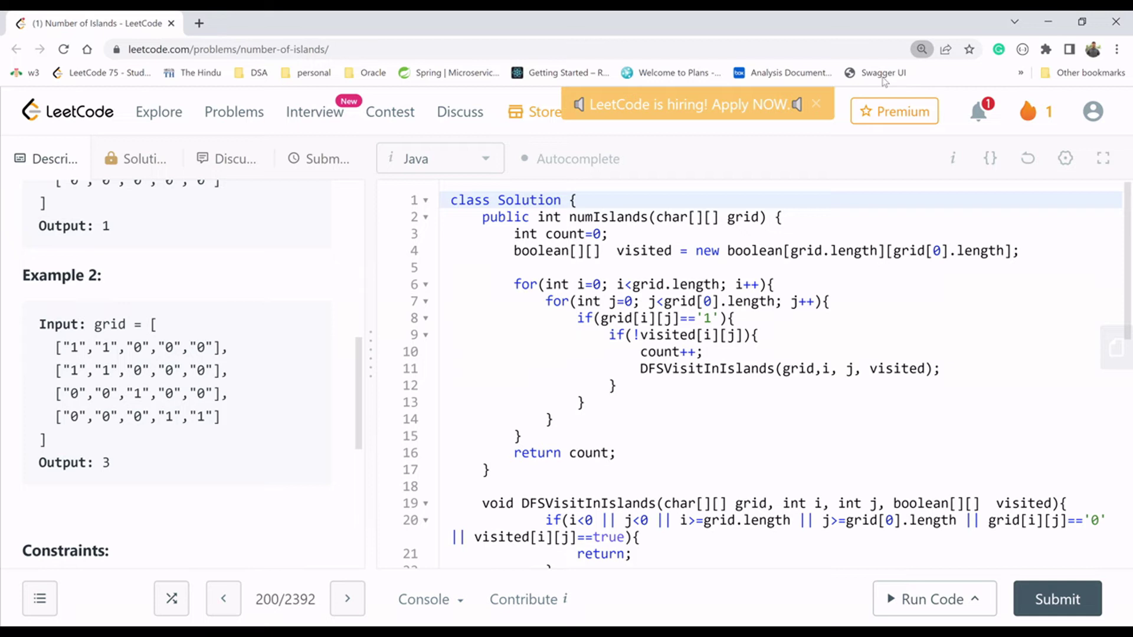
pyautogui.hotkey('ctrl', '-')
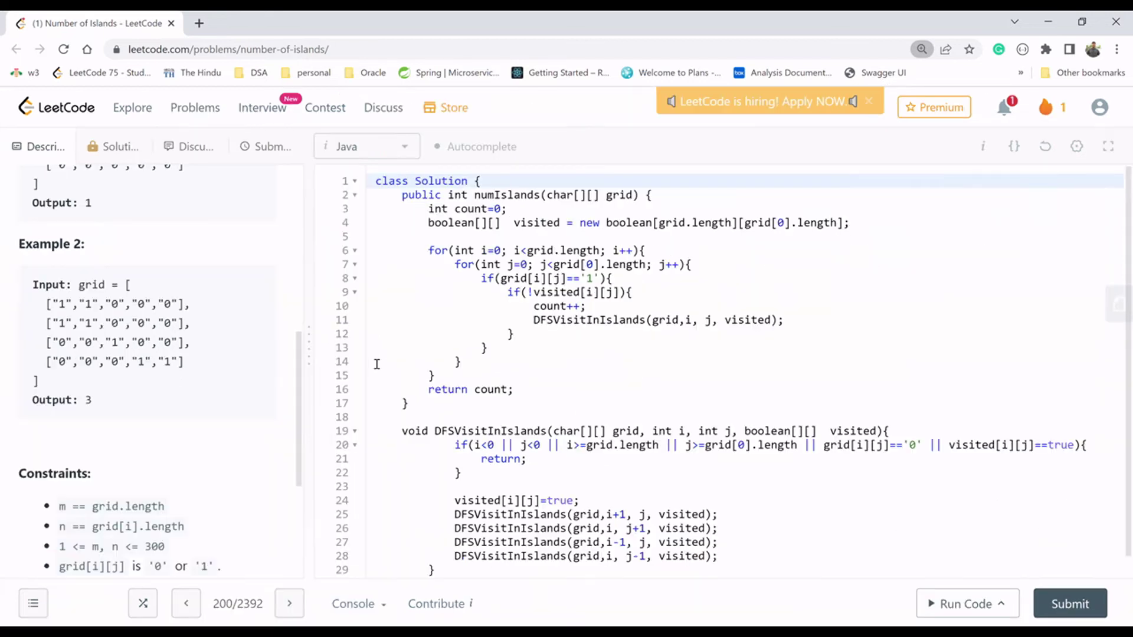
pyautogui.moveTo(309, 348); pyautogui.dragTo(298, 346)
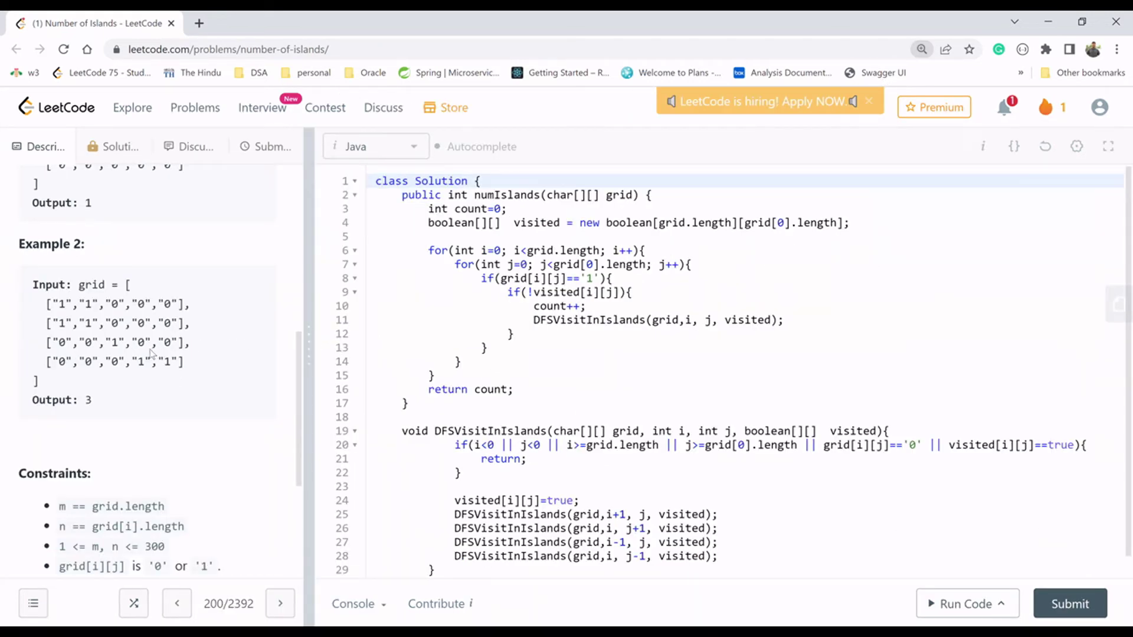
pyautogui.moveTo(168, 343); pyautogui.dragTo(18, 343)
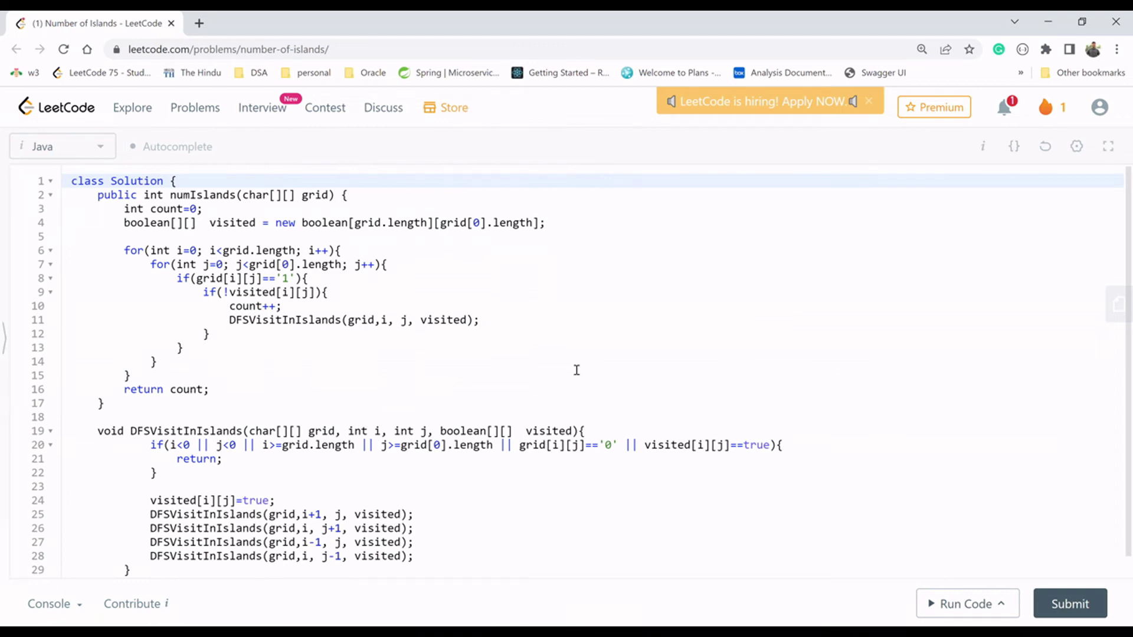
pyautogui.hotkey('ctrl', '+')
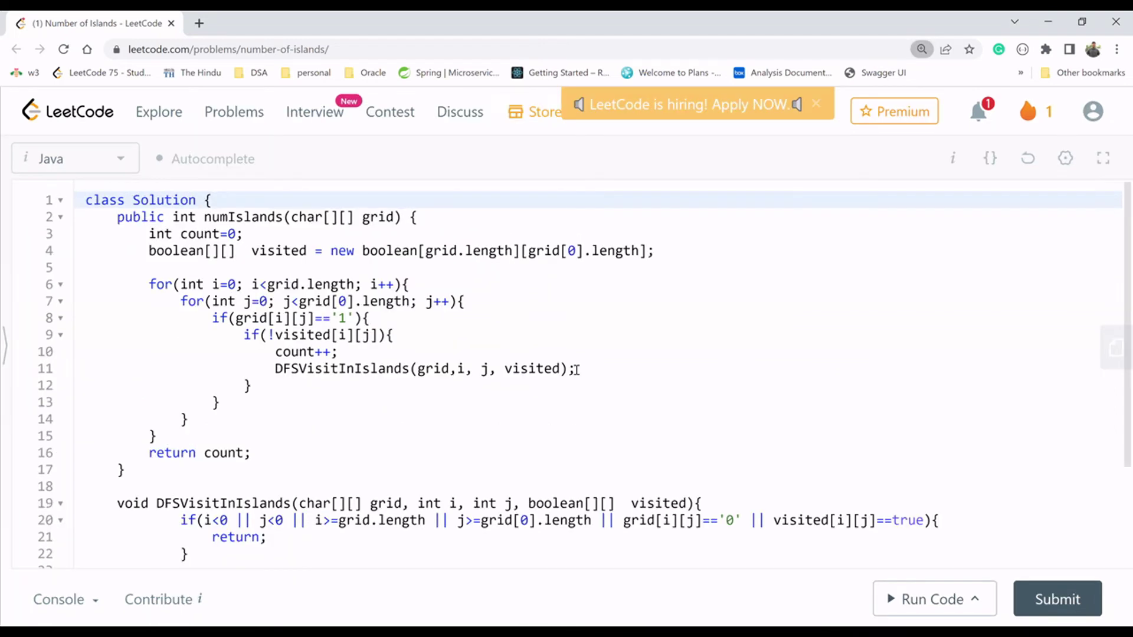
pyautogui.hotkey('ctrl', '+')
pyautogui.hotkey('ctrl', '+')
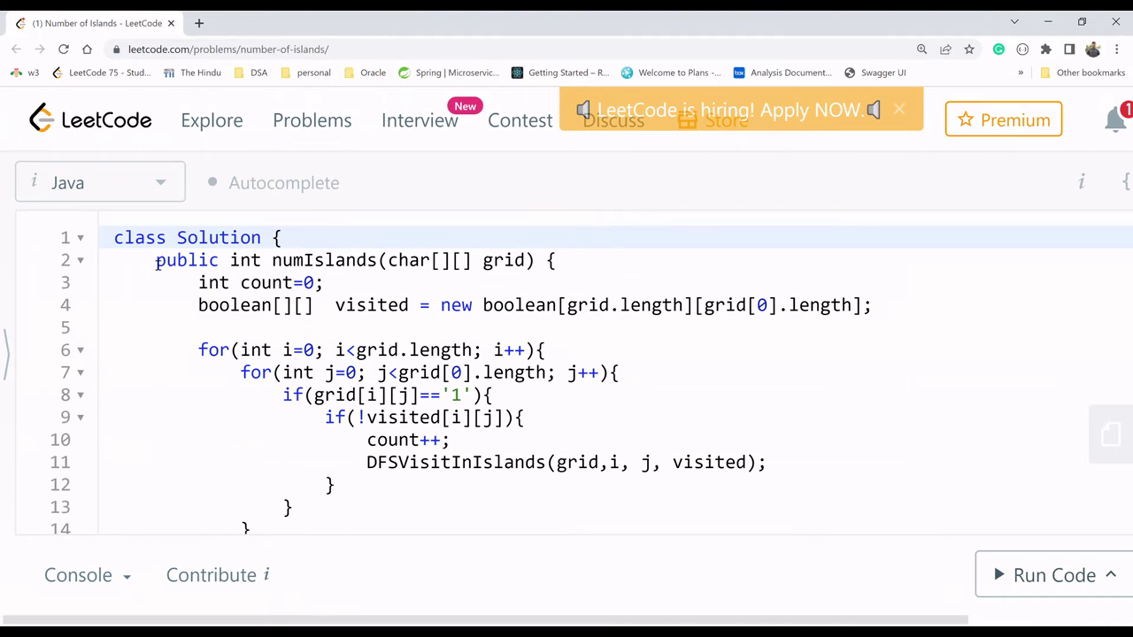
# Step: Highlight numIslands, its char[][] grid parameter, and the count and visited declarations
pyautogui.doubleClick(310, 264)
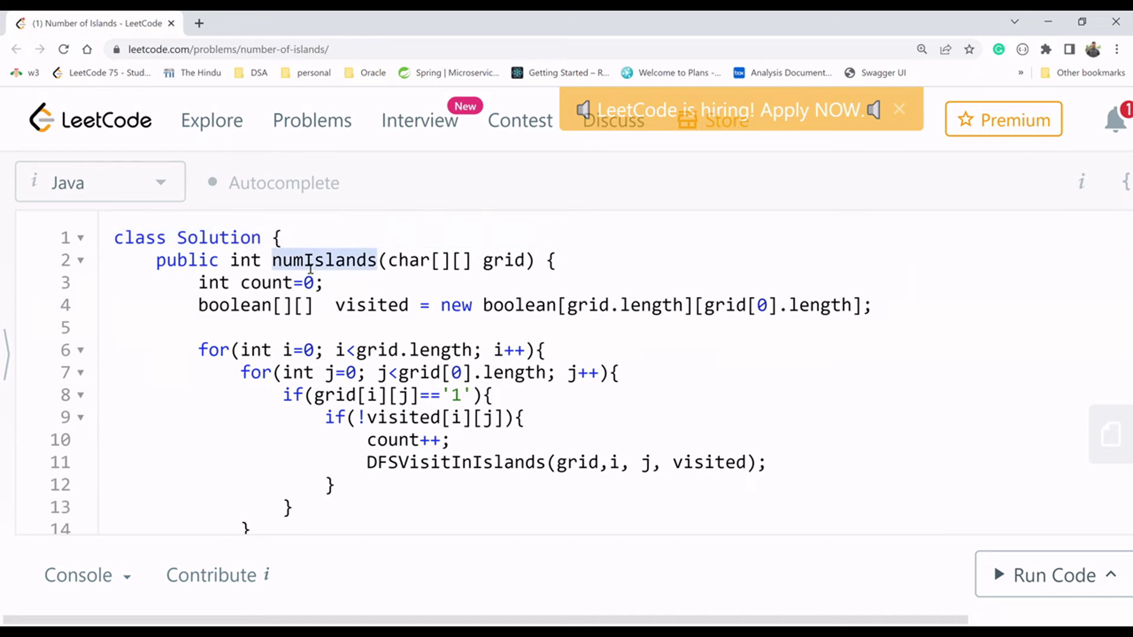
pyautogui.click(386, 261)
pyautogui.moveTo(388, 261); pyautogui.dragTo(529, 261)
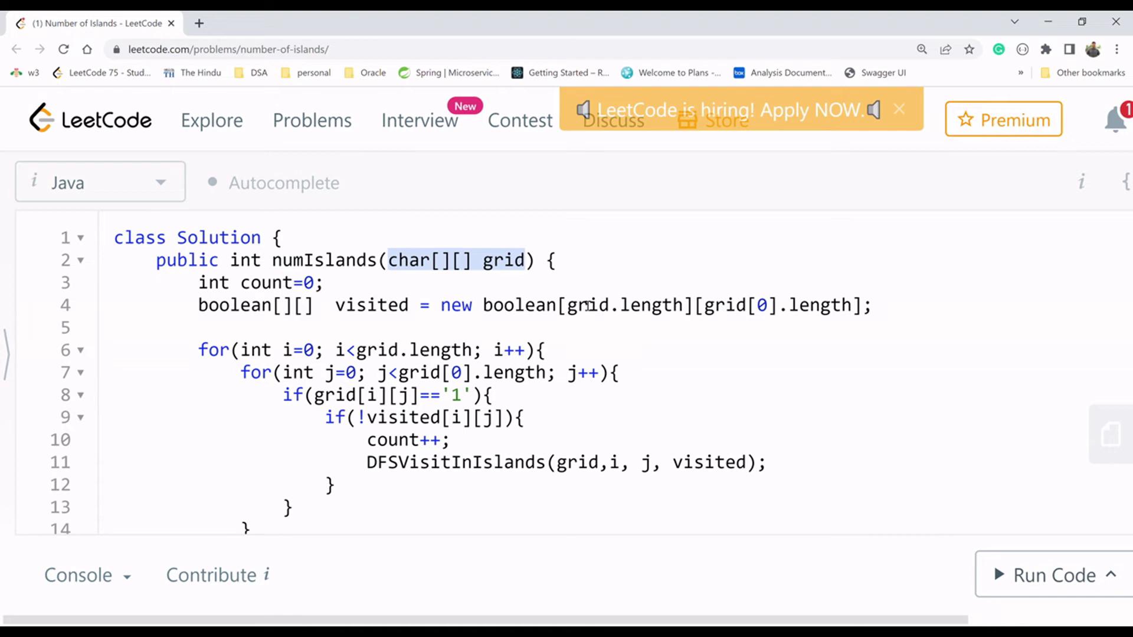
pyautogui.click(200, 283)
pyautogui.click(324, 285)
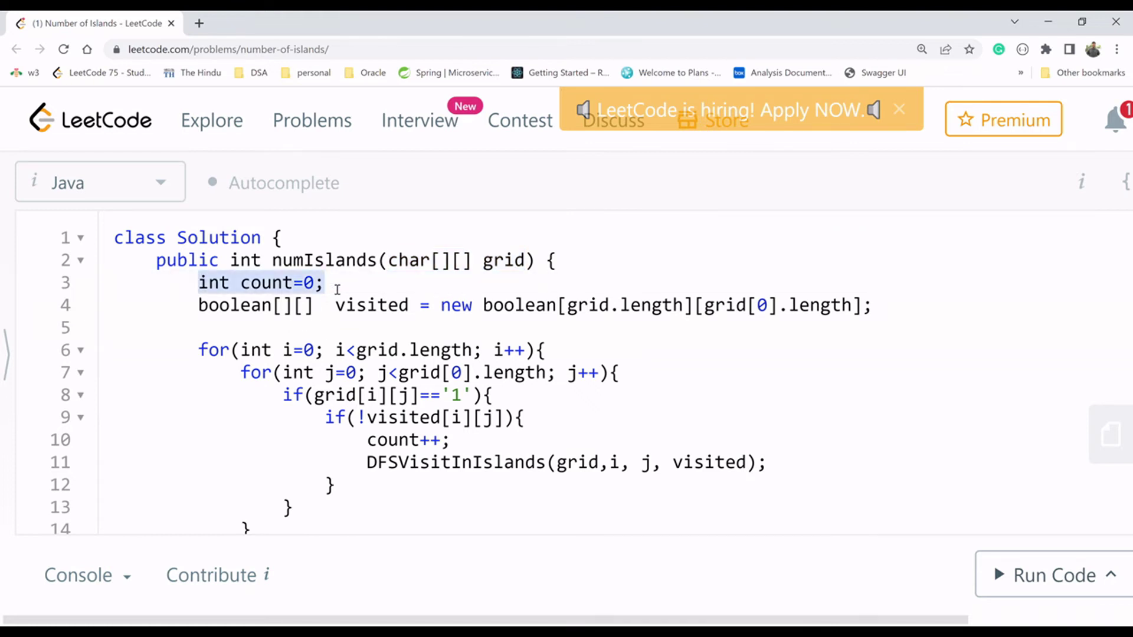
pyautogui.click(205, 312)
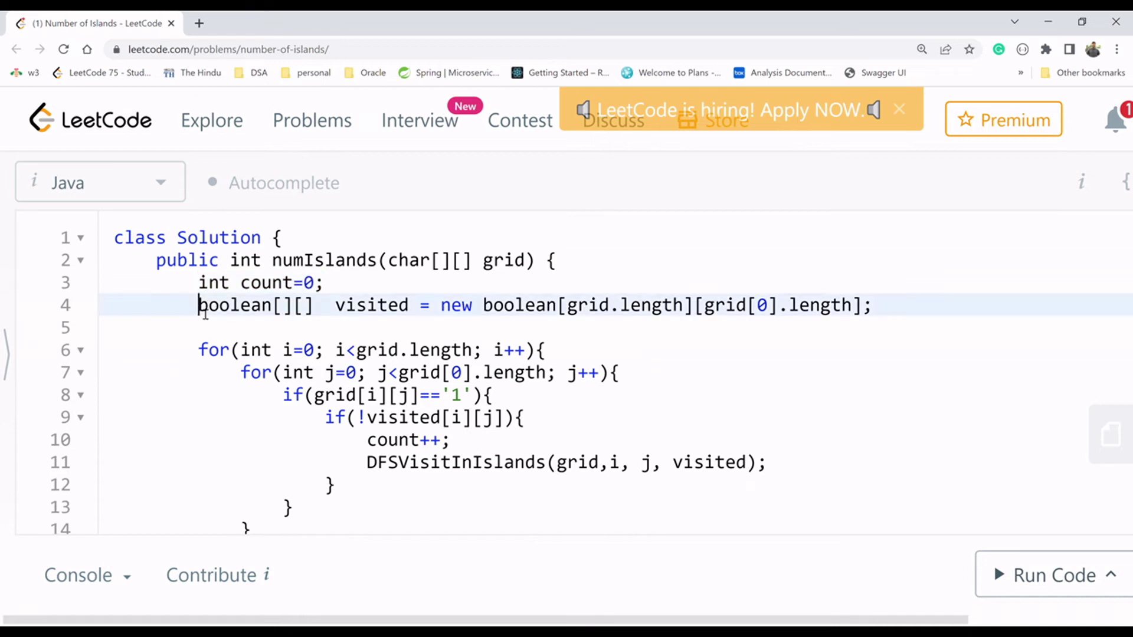
pyautogui.hotkey('shift', 'End')
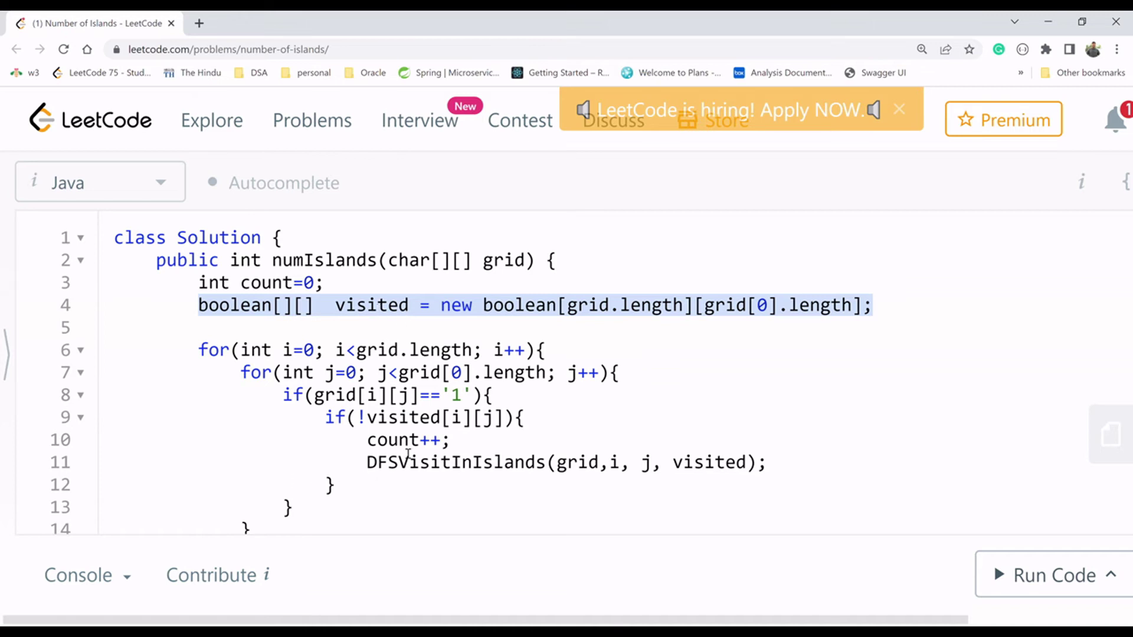
pyautogui.scroll(-2, 407, 453)
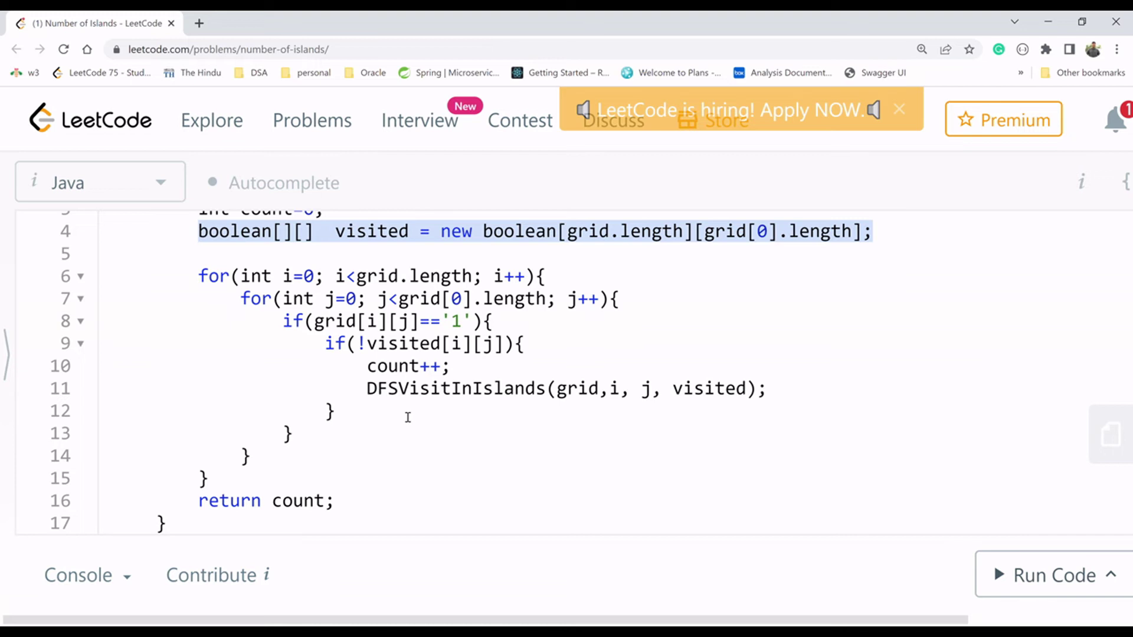
pyautogui.click(204, 277)
pyautogui.click(565, 280)
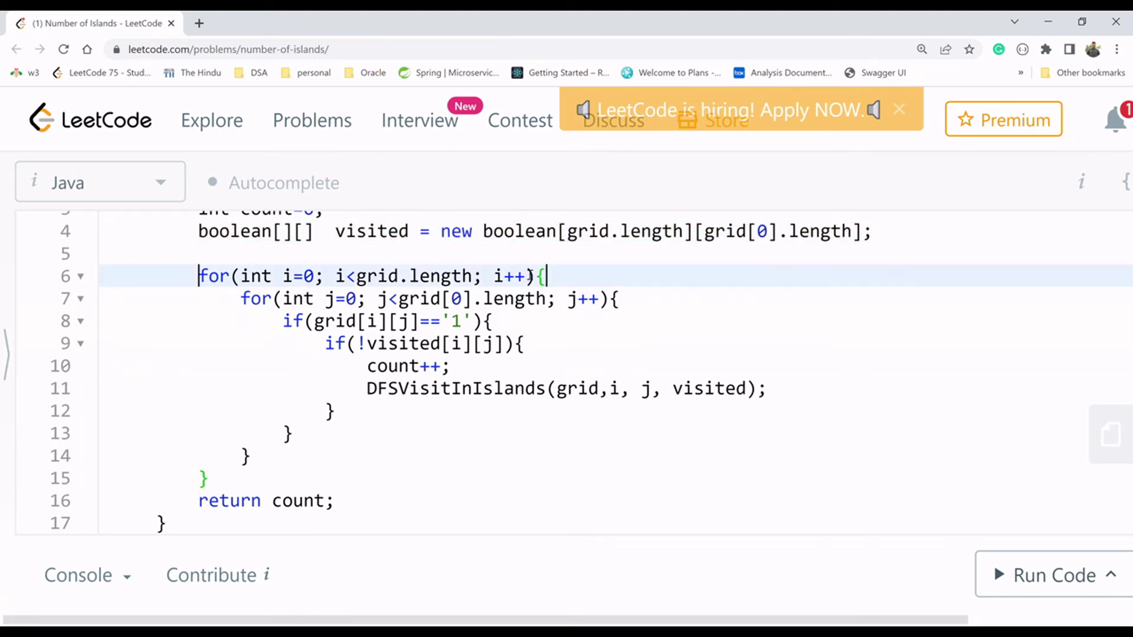
pyautogui.click(240, 301)
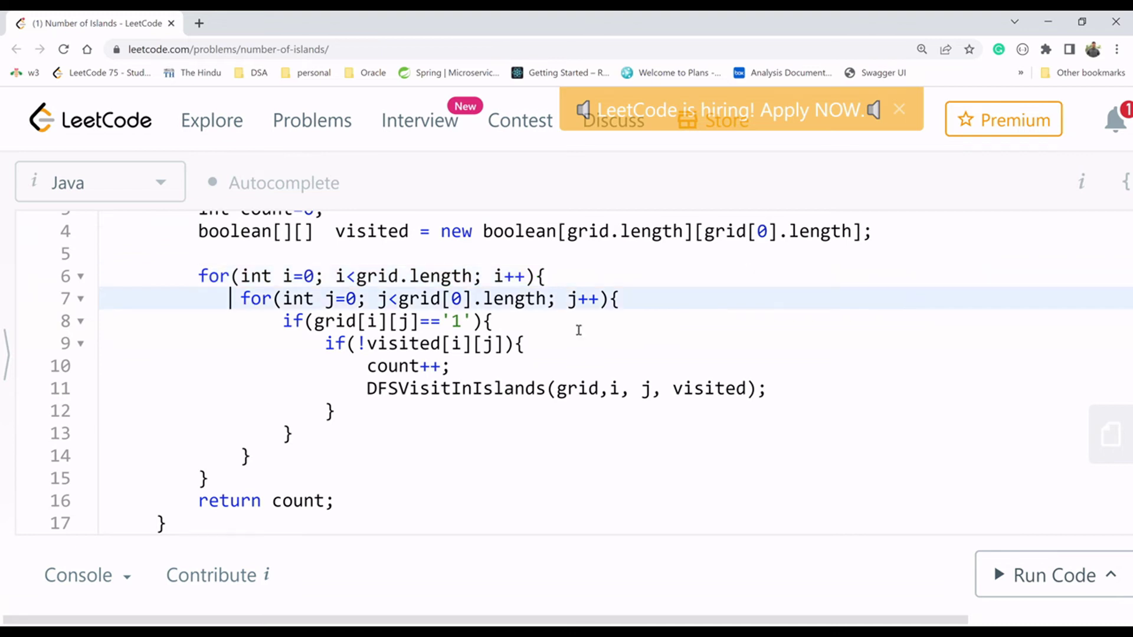
pyautogui.keyDown('shift'); pyautogui.click(634, 305); pyautogui.keyUp('shift')
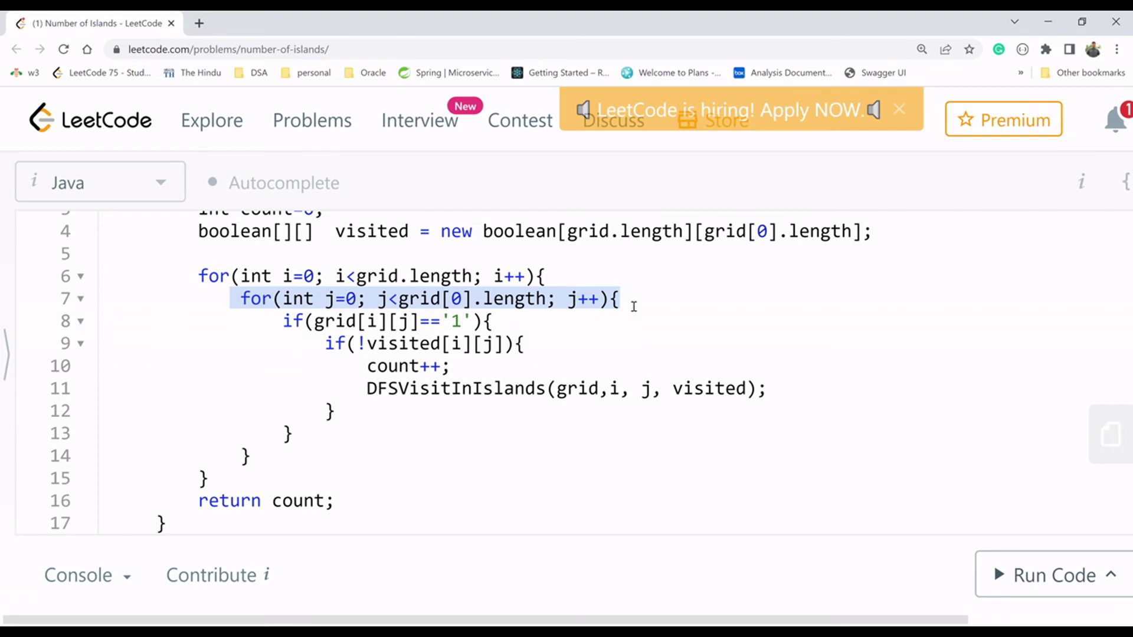
pyautogui.click(286, 324)
pyautogui.keyDown('shift'); pyautogui.click(510, 330); pyautogui.keyUp('shift')
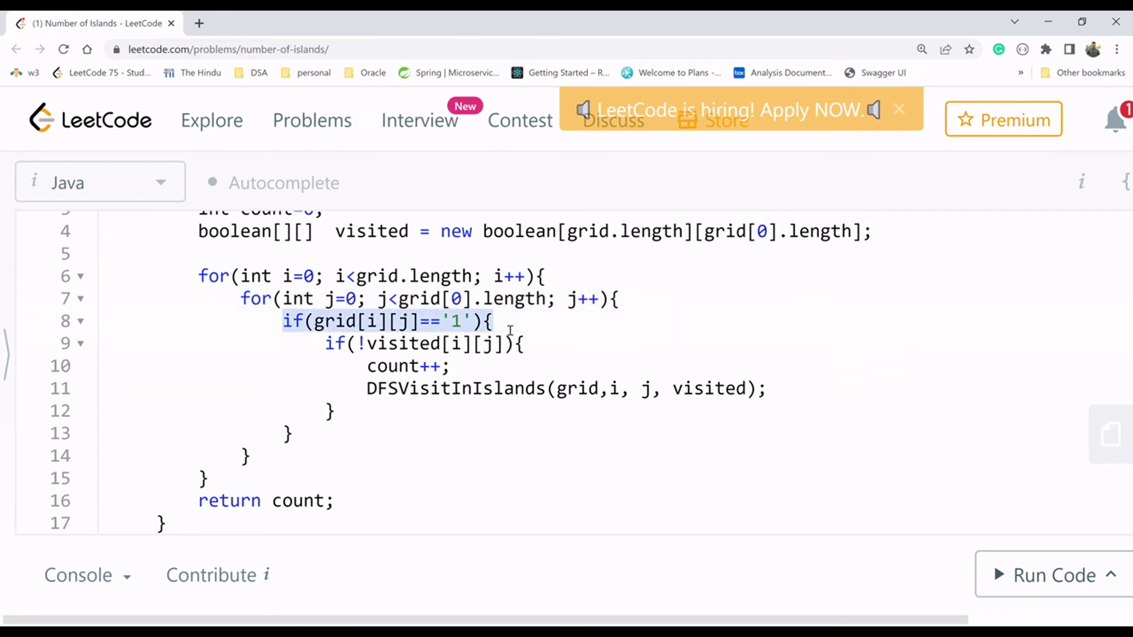
pyautogui.click(329, 346)
pyautogui.keyDown('shift'); pyautogui.click(537, 345); pyautogui.keyUp('shift')
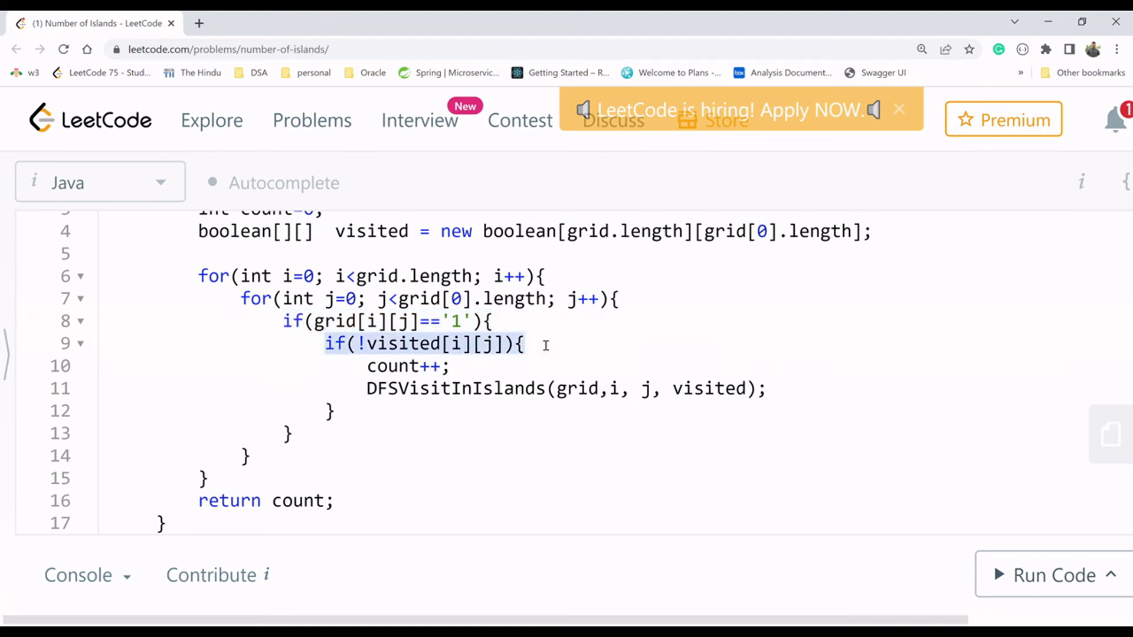
pyautogui.click(366, 367)
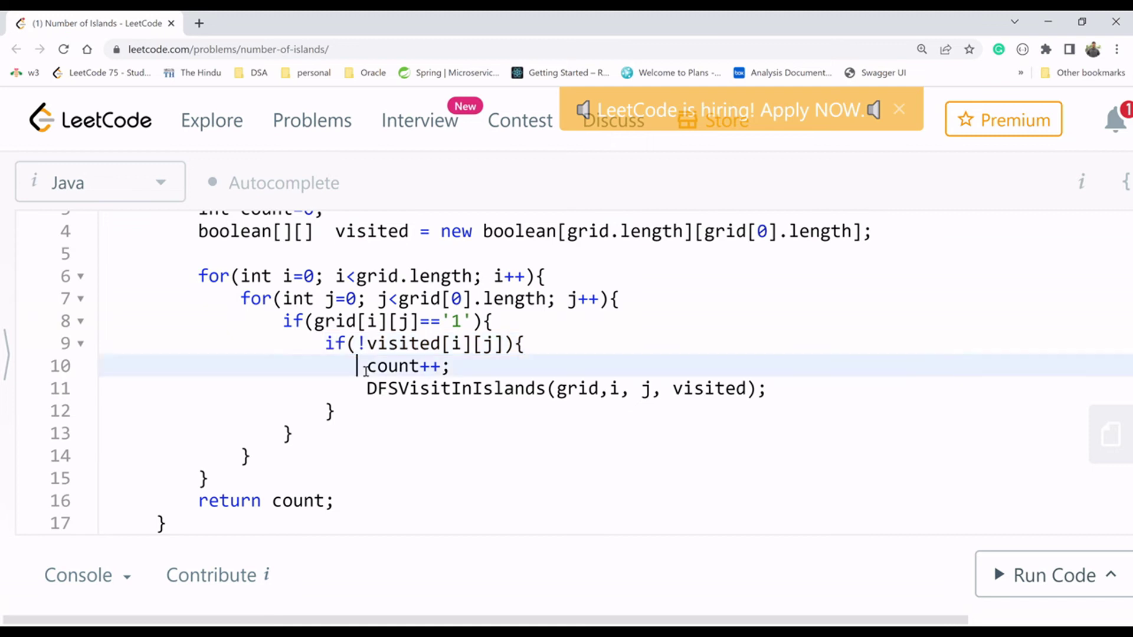
pyautogui.keyDown('shift'); pyautogui.click(451, 366); pyautogui.keyUp('shift')
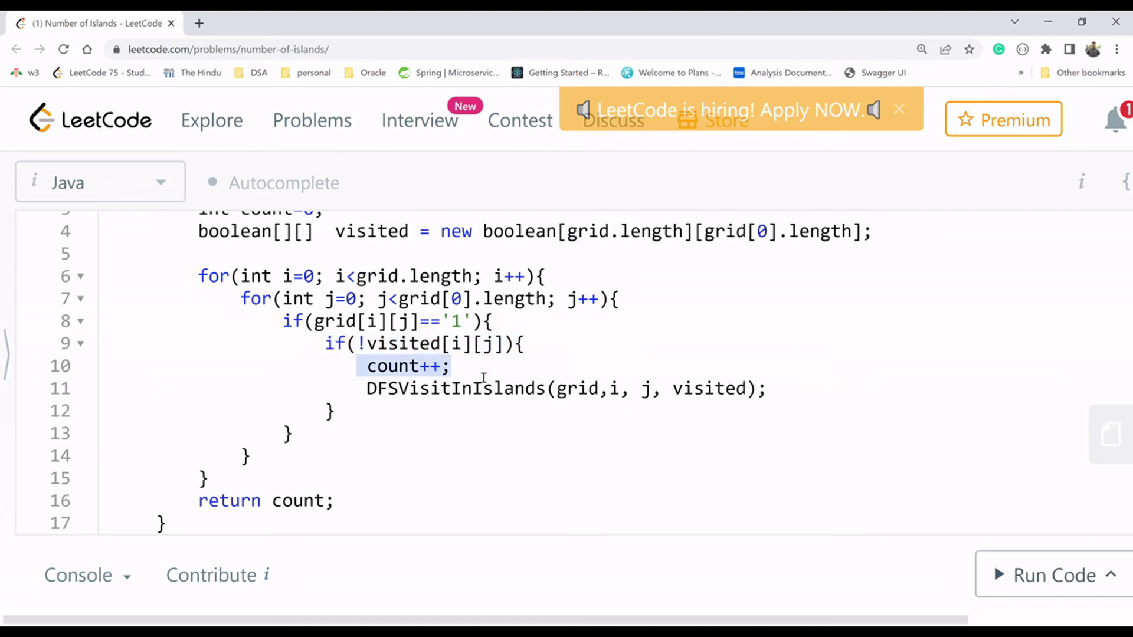
pyautogui.click(366, 389)
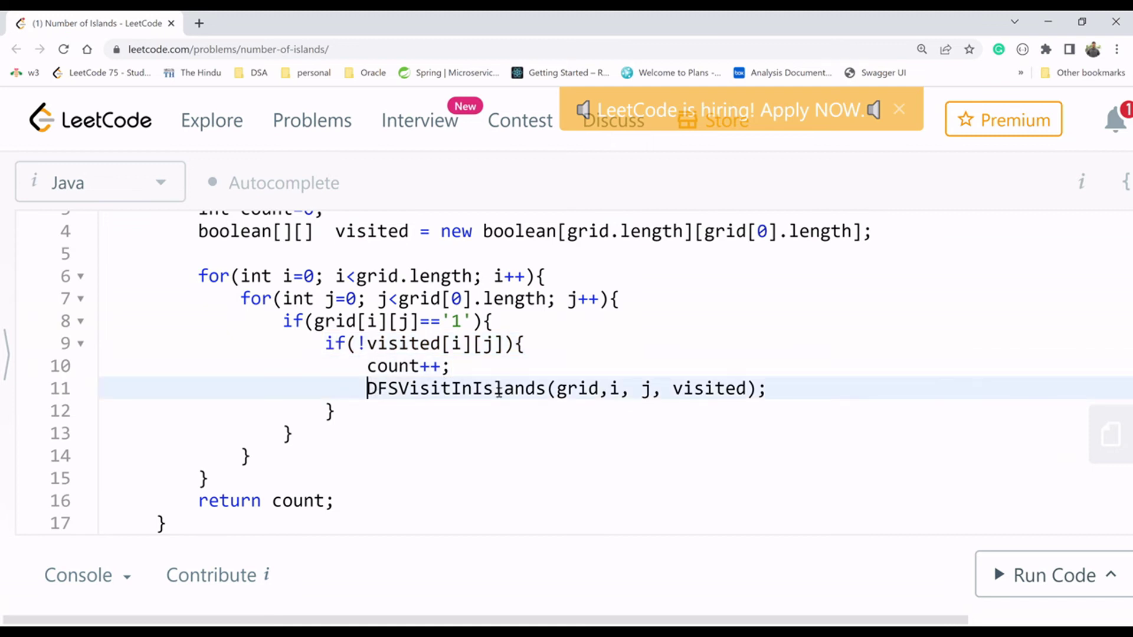
pyautogui.keyDown('shift'); pyautogui.click(778, 390); pyautogui.keyUp('shift')
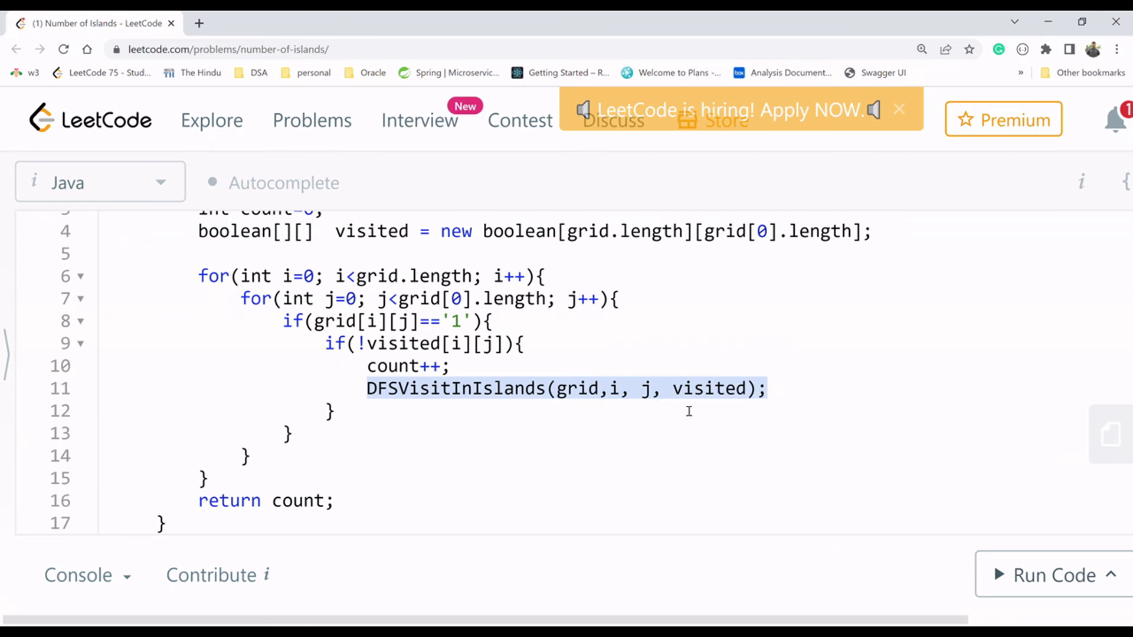
pyautogui.scroll(-3, 728, 441)
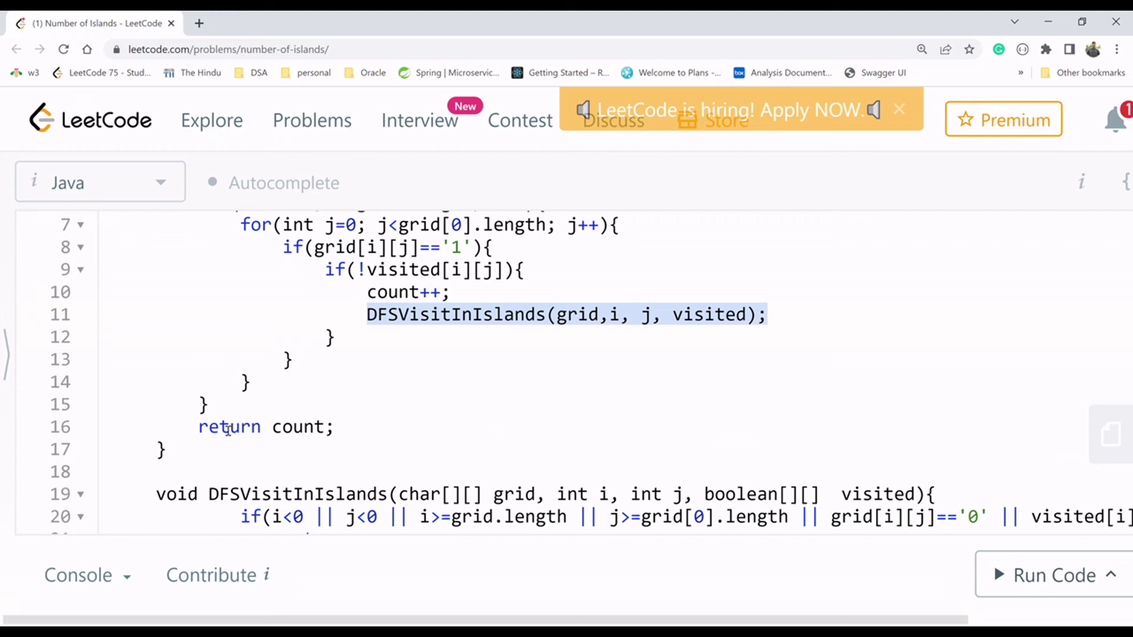
pyautogui.moveTo(192, 437); pyautogui.dragTo(341, 428)
pyautogui.scroll(-3, 534, 398)
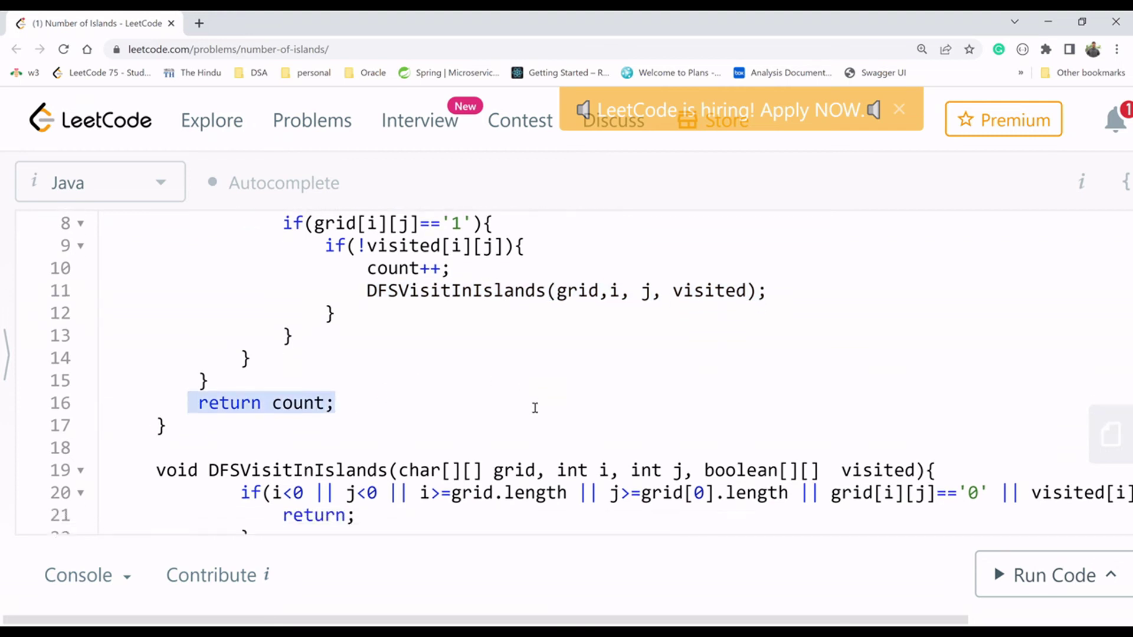
pyautogui.scroll(-3, 536, 398)
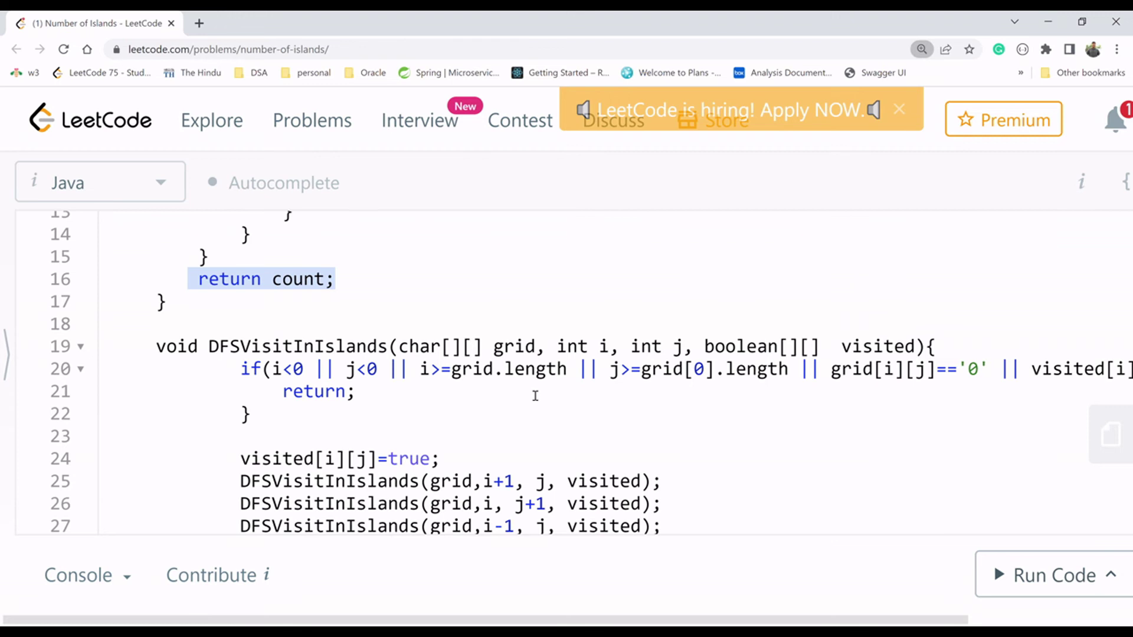
# Step: Zoom out and highlight every use of DFSVisitInIslands
pyautogui.hotkey('ctrl', '-')
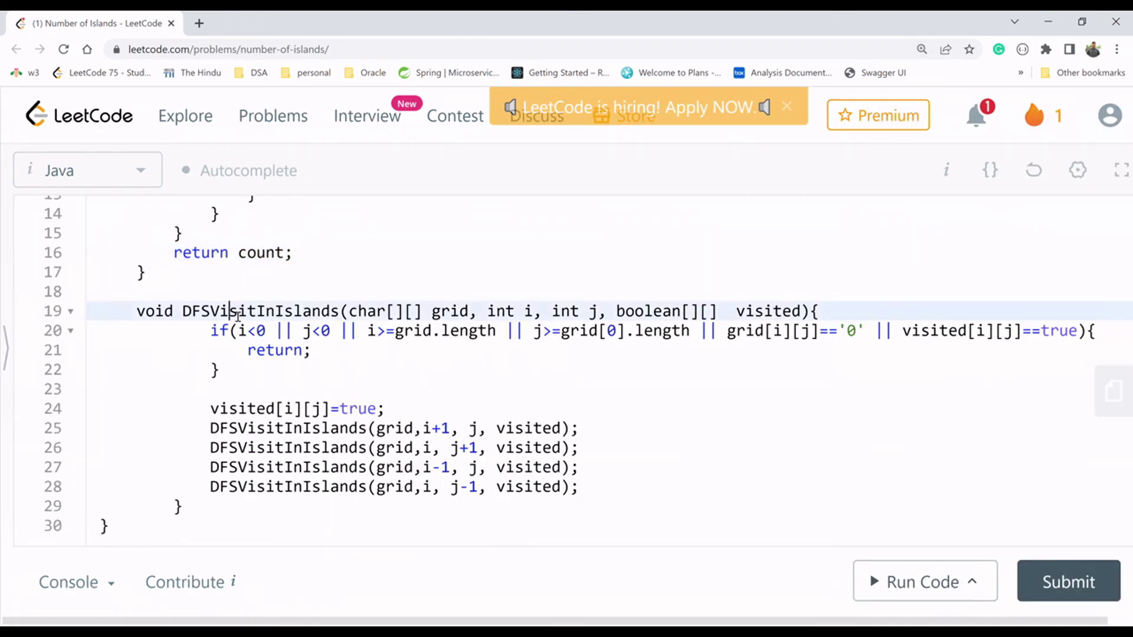
pyautogui.doubleClick(240, 312)
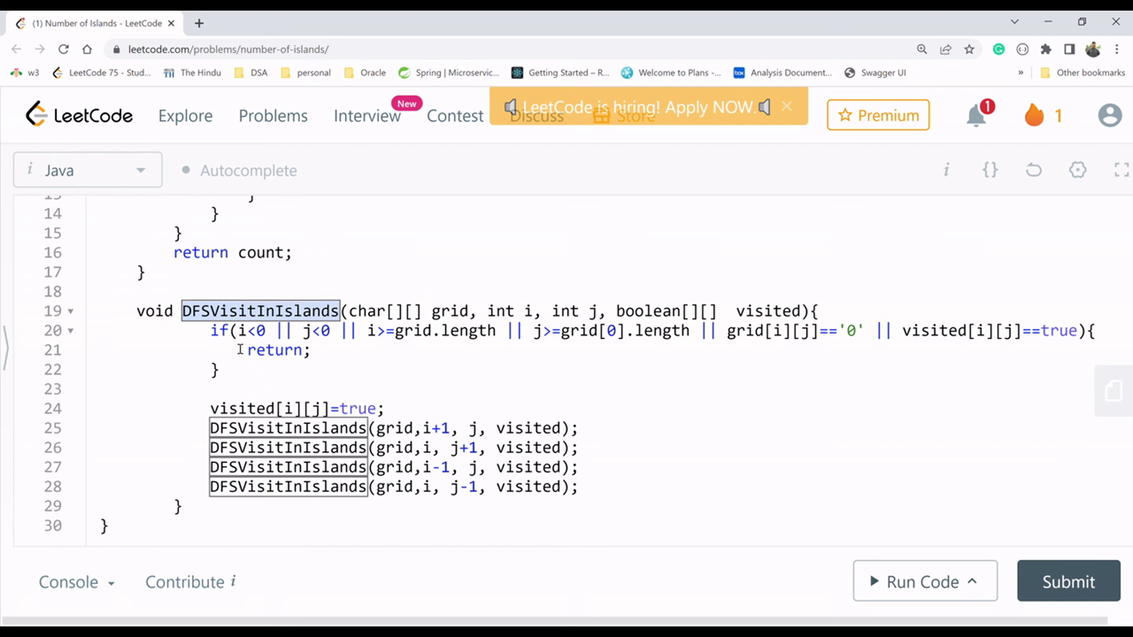
pyautogui.click(239, 350)
pyautogui.moveTo(230, 350); pyautogui.dragTo(315, 352)
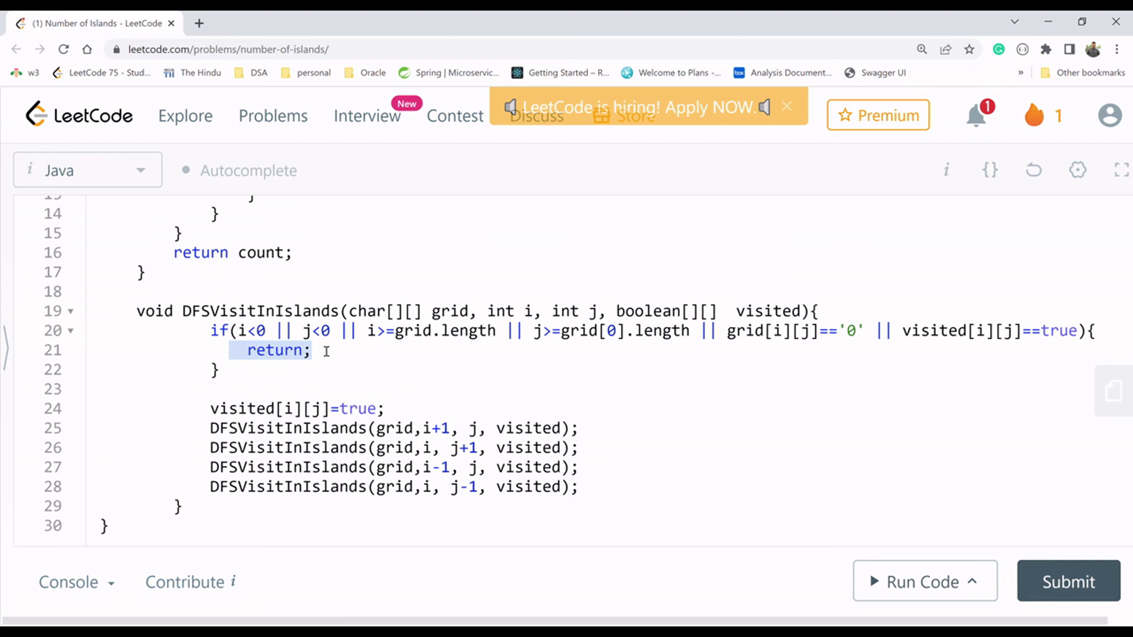
pyautogui.scroll(-1, 319, 416)
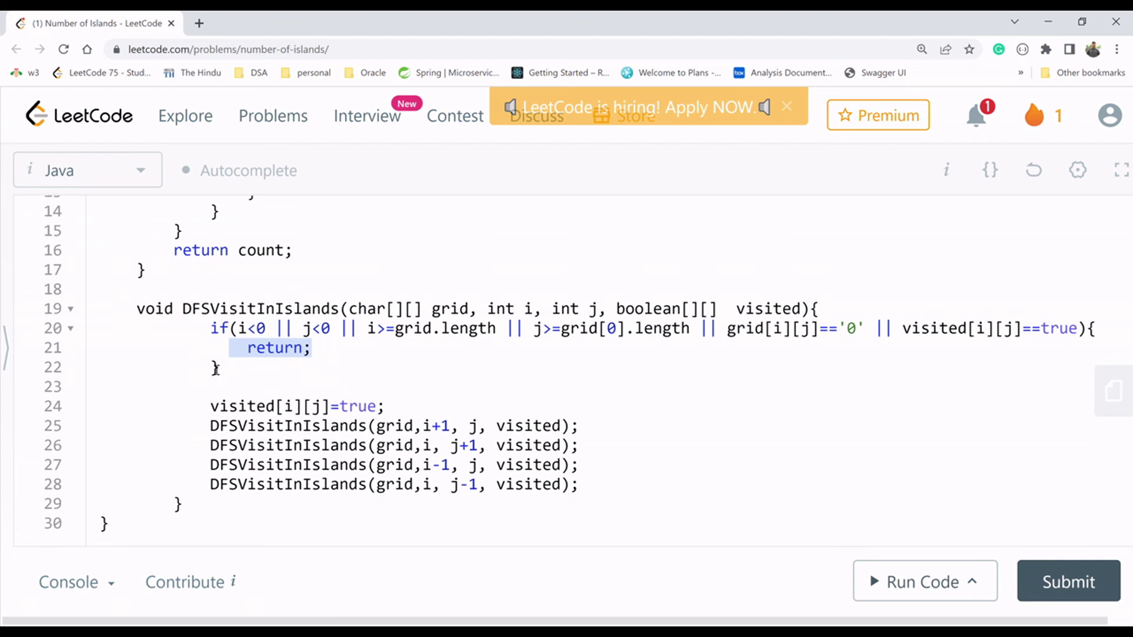
pyautogui.moveTo(210, 410); pyautogui.dragTo(416, 410)
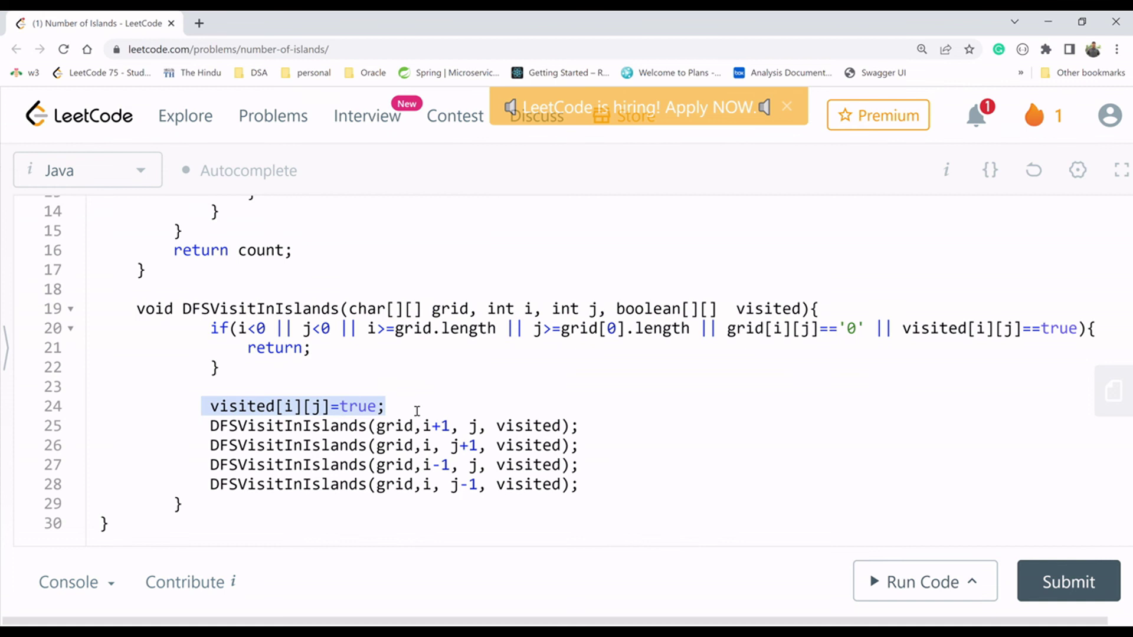
pyautogui.moveTo(203, 432); pyautogui.dragTo(213, 432)
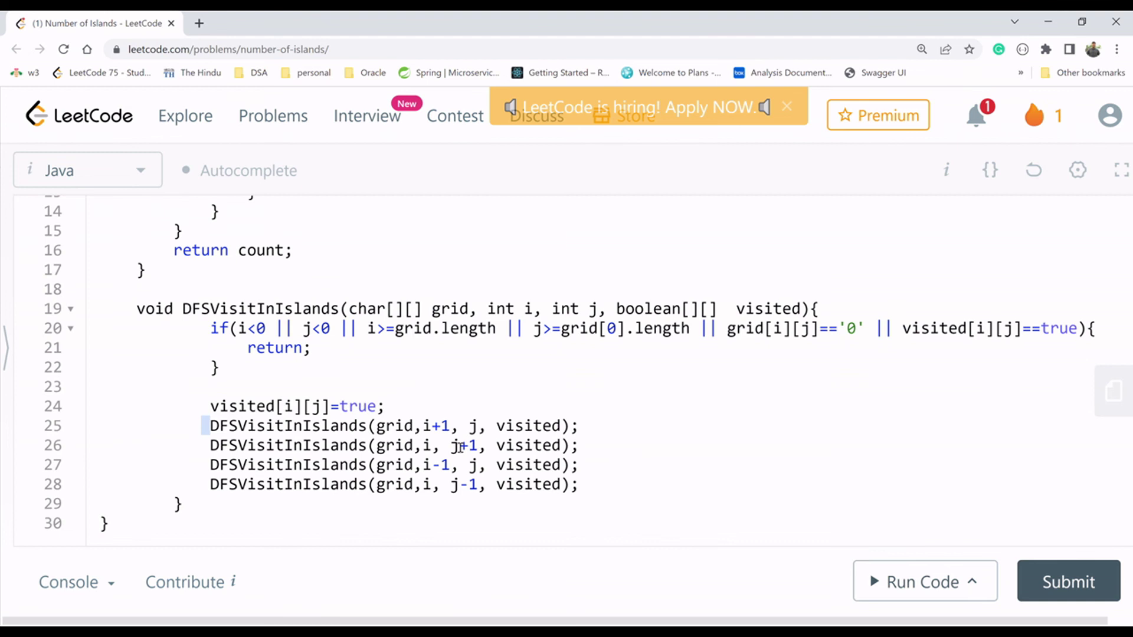
pyautogui.keyDown('shift'); pyautogui.click(597, 494); pyautogui.keyUp('shift')
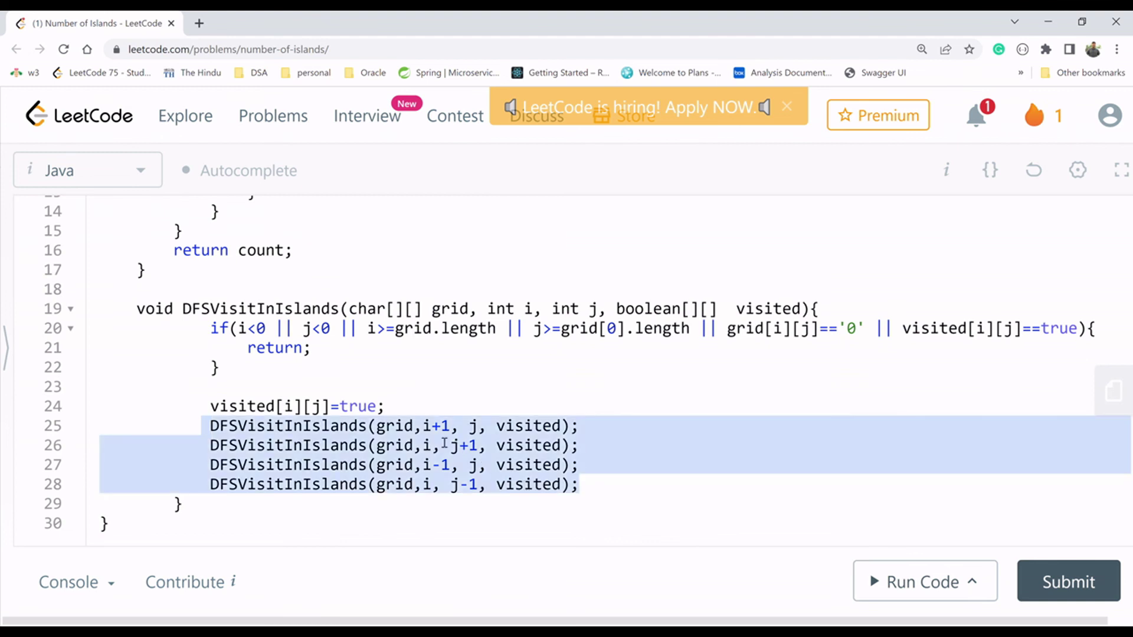
pyautogui.click(439, 434)
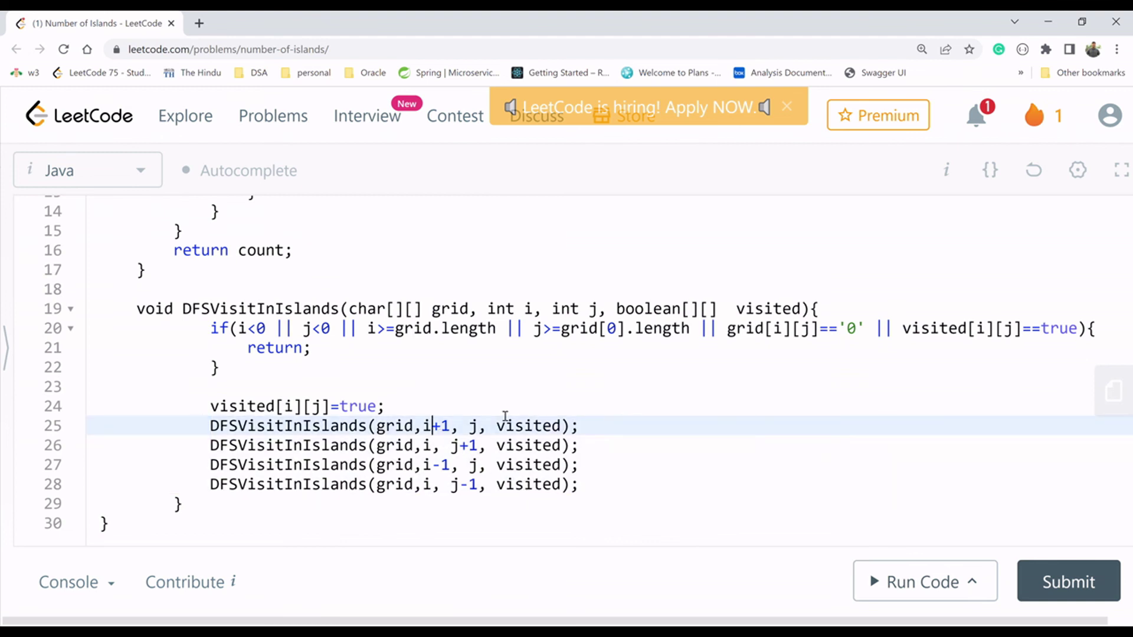
pyautogui.click(440, 453)
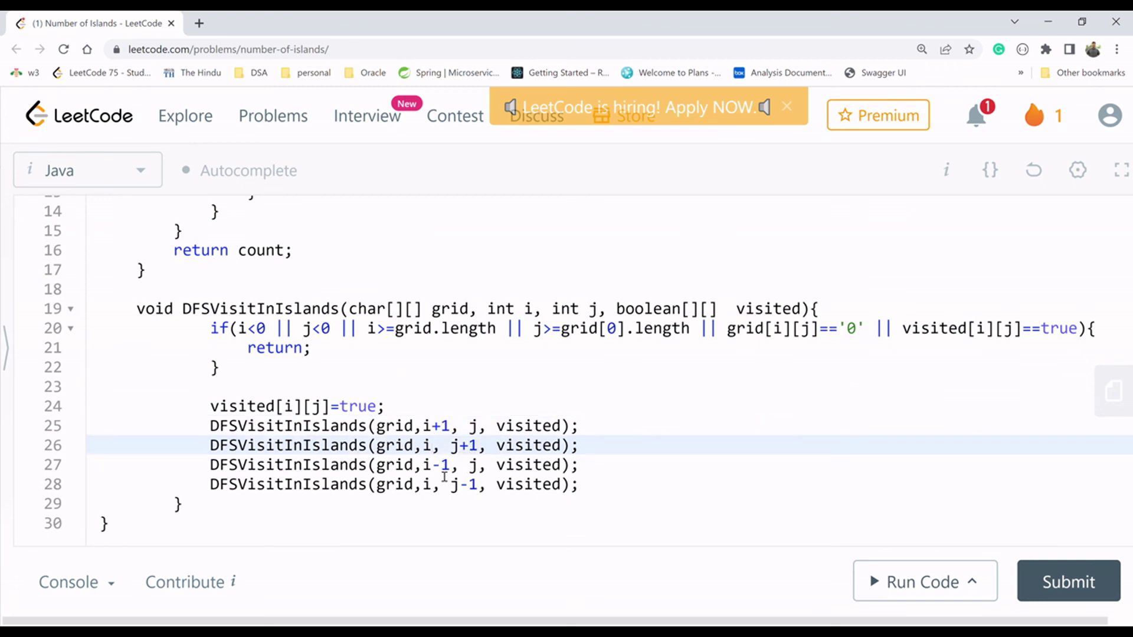
pyautogui.click(490, 470)
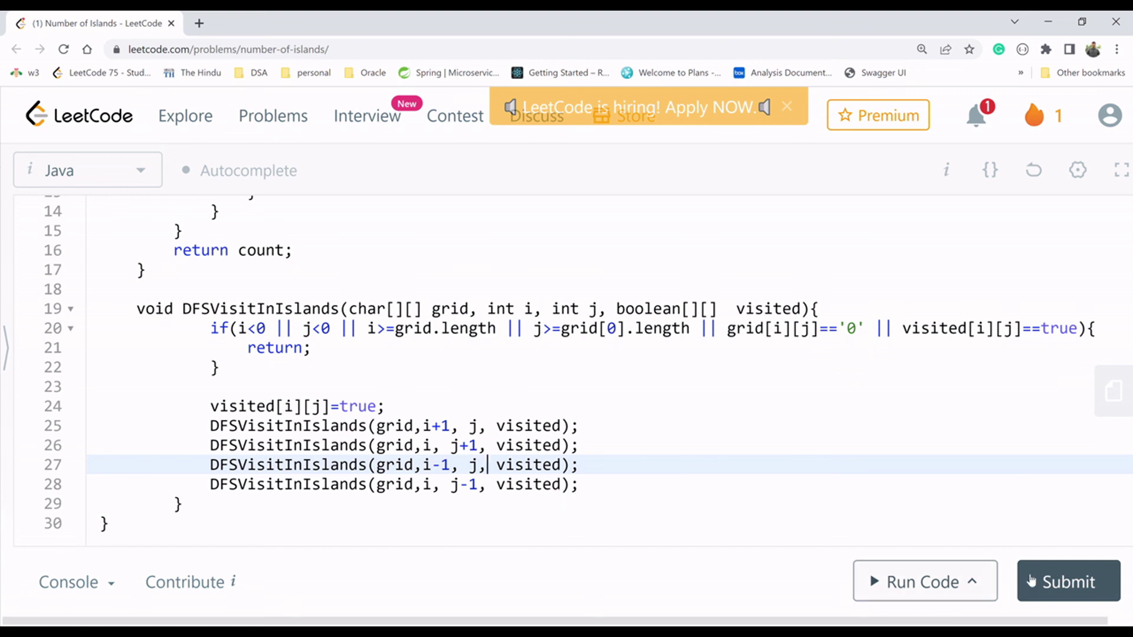
# Step: Submit the Java solution and zoom out on its Accepted, 5 ms result
pyautogui.click(1062, 585)
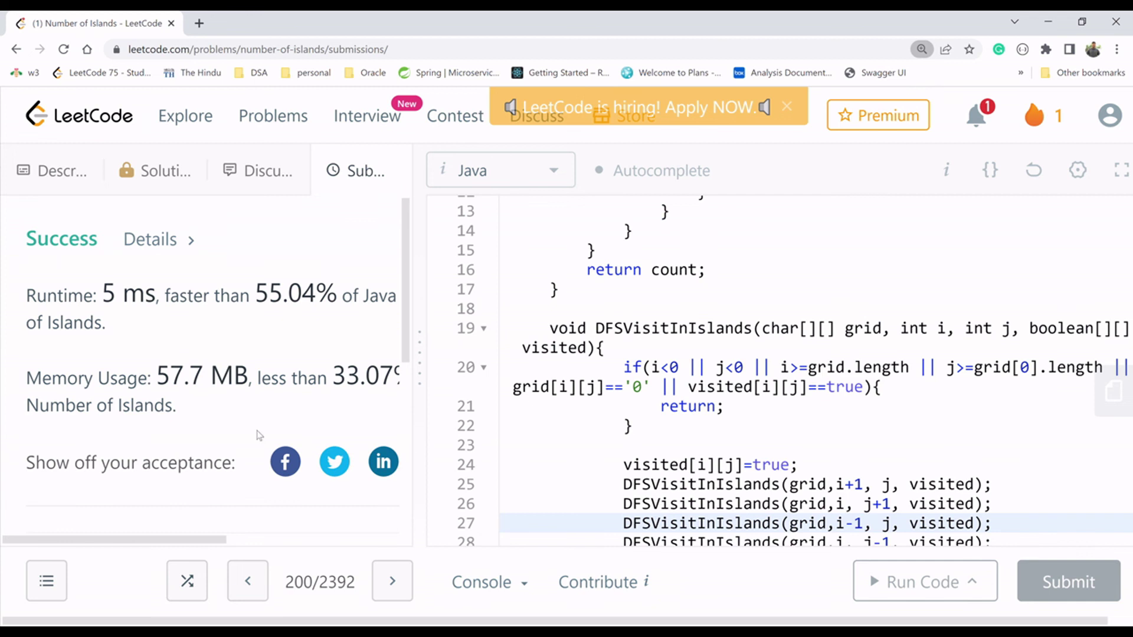
pyautogui.hotkey('ctrl', '-')
pyautogui.hotkey('ctrl', '-')
pyautogui.hotkey('ctrl', '-')
# Step: Resize the results/code split to show 5 ms and 57.7 MB, caret on line 30
pyautogui.hotkey('ctrl', '+')
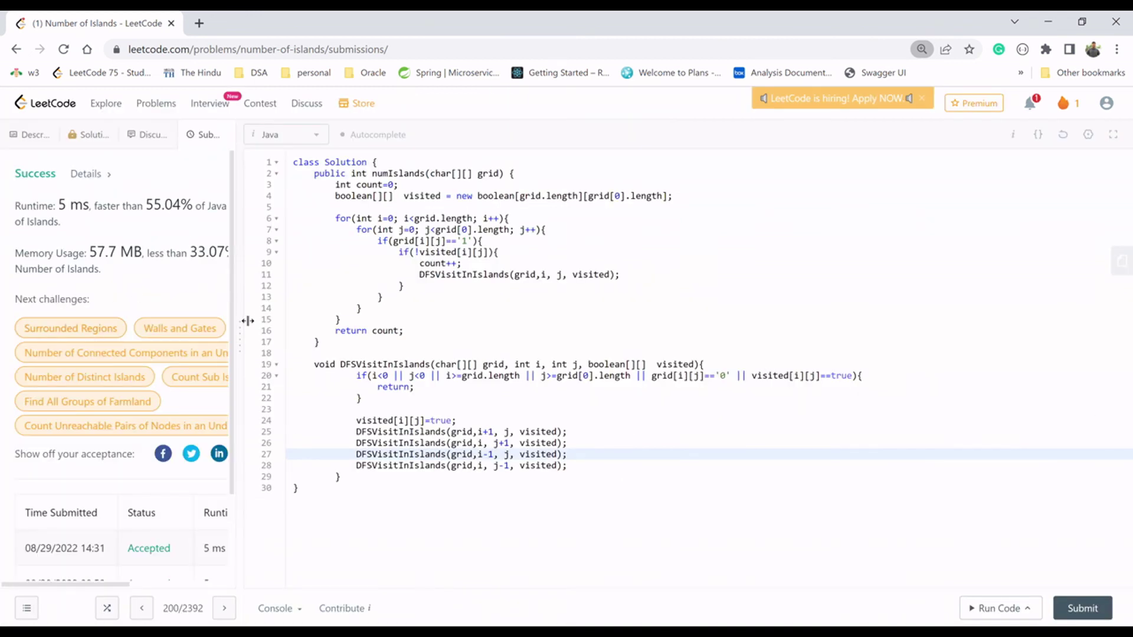
pyautogui.moveTo(236, 311); pyautogui.dragTo(277, 329)
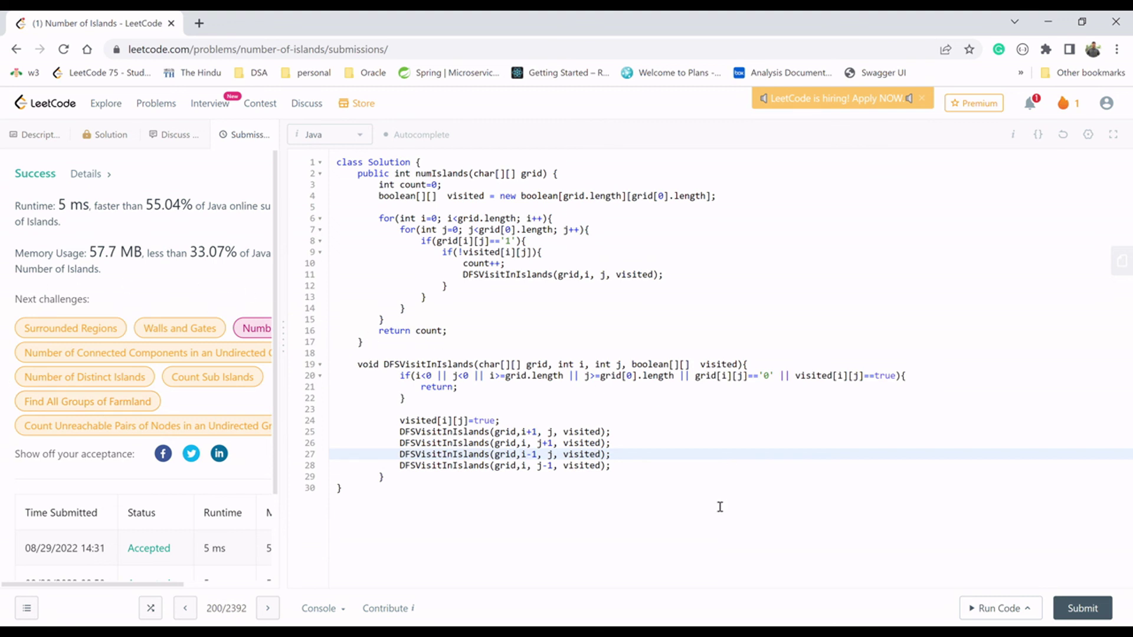
pyautogui.click(372, 508)
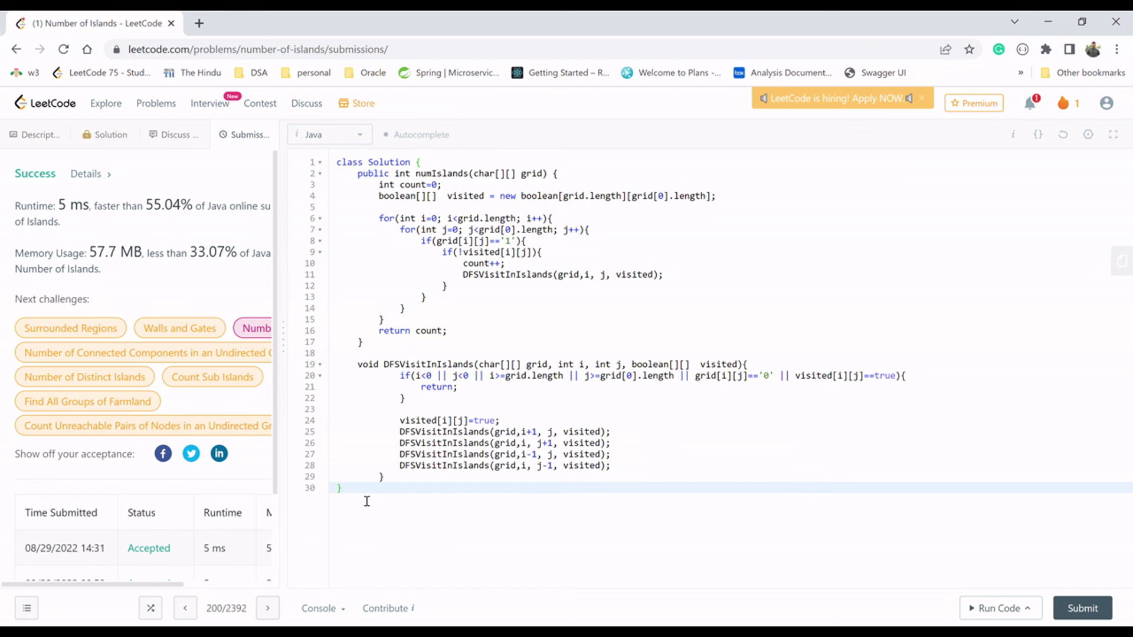